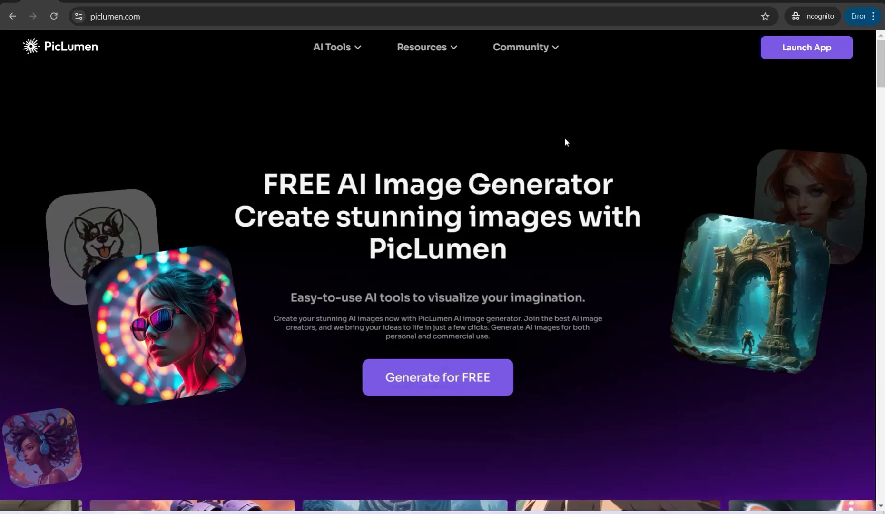
Enter PicLumen's free generator and browse its Explore gallery of community AI images
left_click(435, 388)
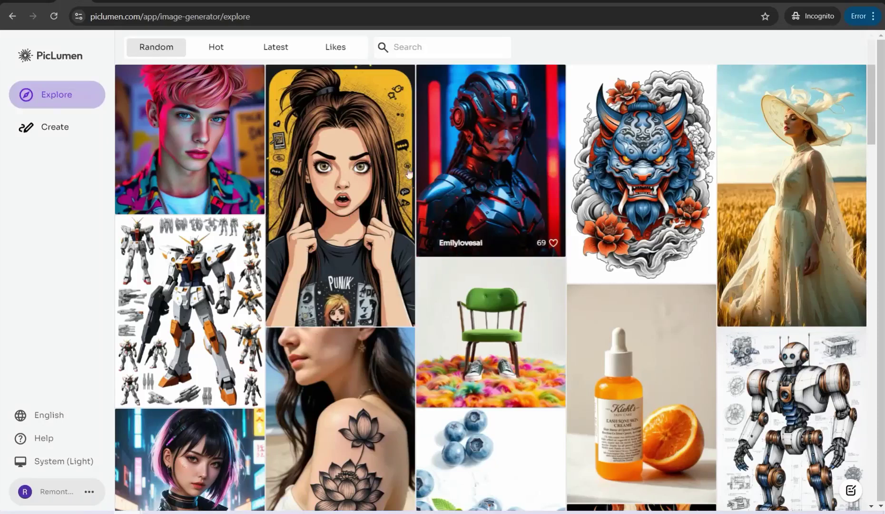
scroll(604, 428, "down", 3)
scroll(604, 352, "up", 3)
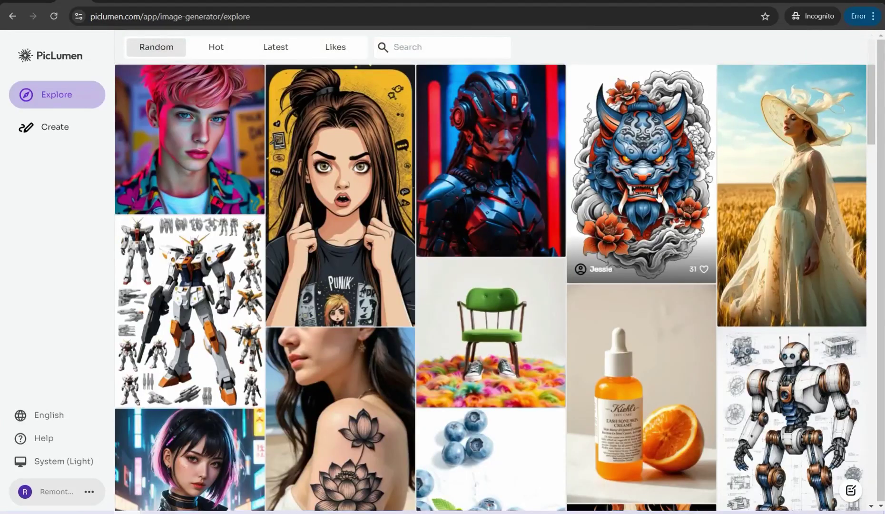
Generate a PicLumen image from the prompt 'big dogs fighting a big guy'
left_click(55, 133)
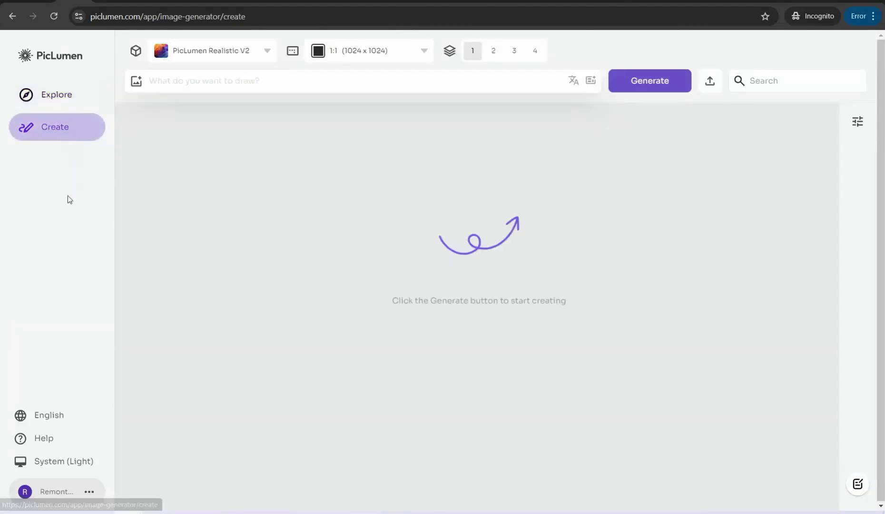
left_click(193, 82)
type("big dogs fighting a bi")
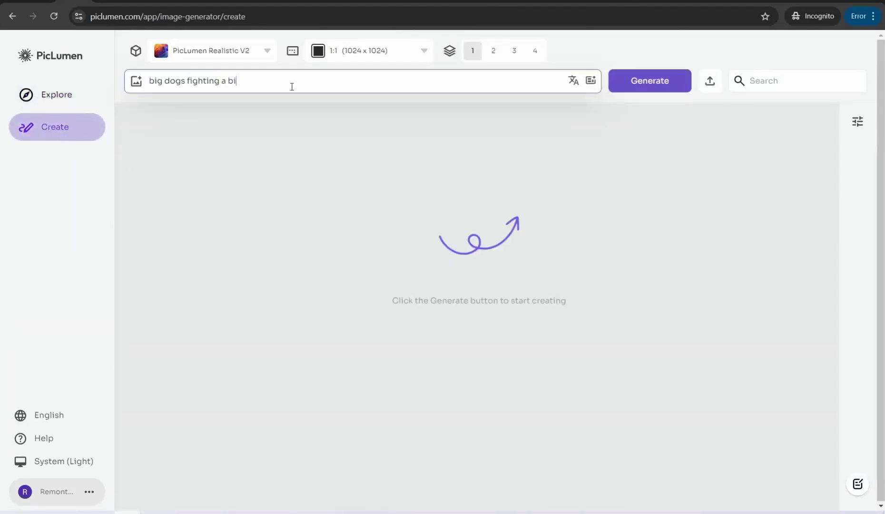
type("g guy")
left_click(646, 89)
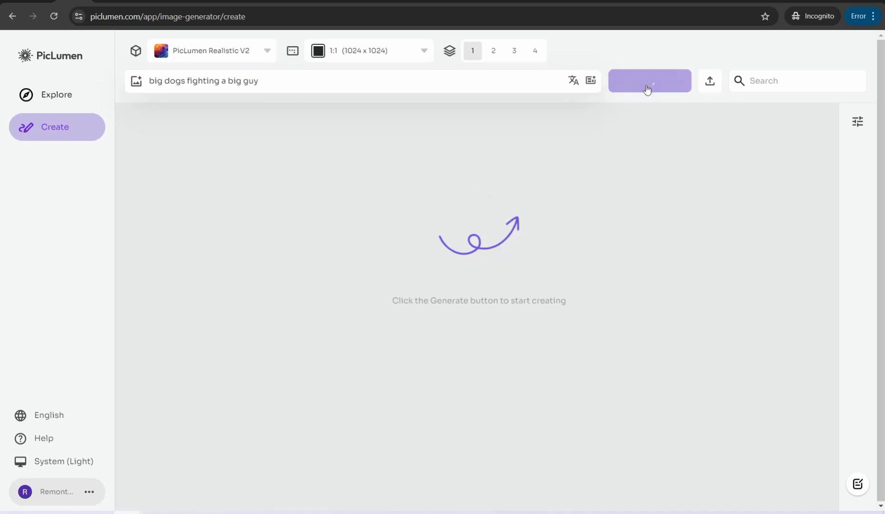
mouse_move(195, 131)
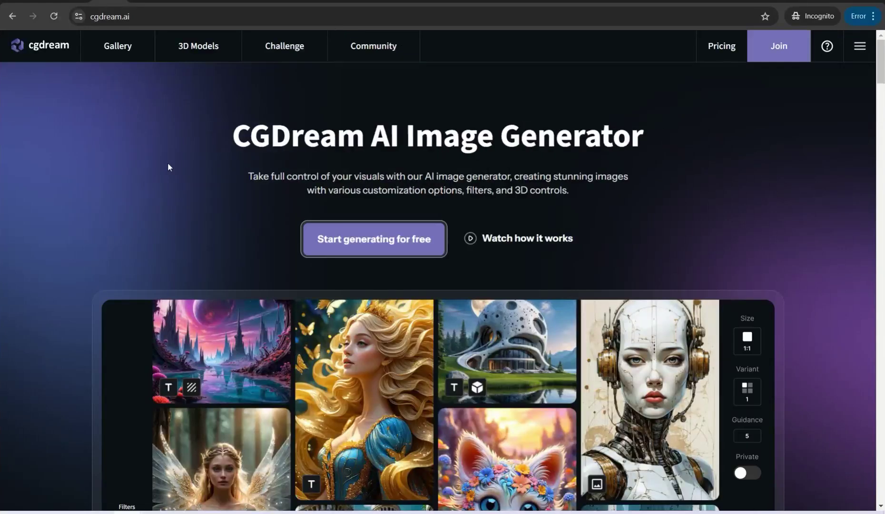
Scroll the CGDream homepage, then start the free generator to reach its Gallery
scroll(209, 176, "down", 7)
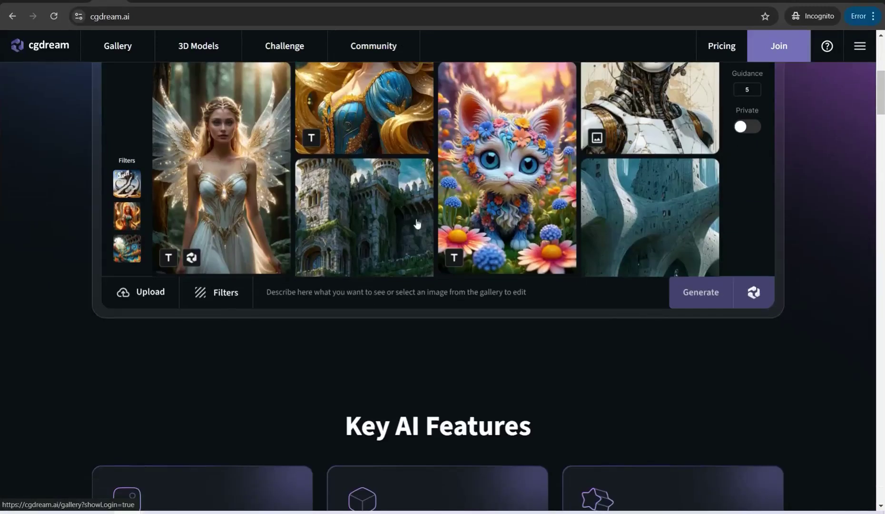
scroll(396, 348, "down", 8)
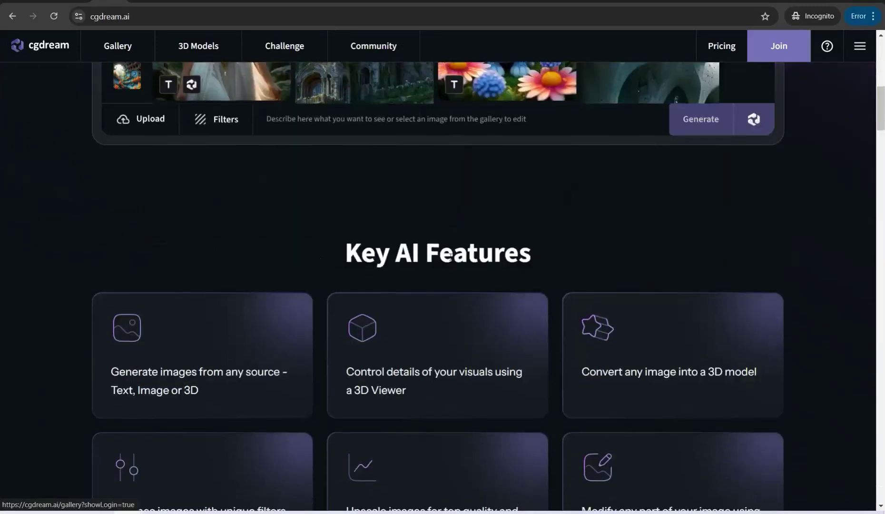
scroll(395, 345, "up", 15)
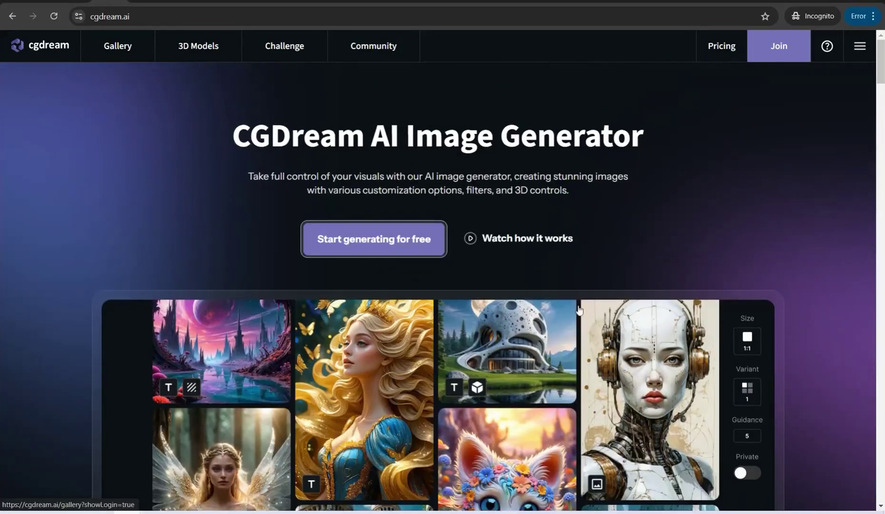
left_click(386, 247)
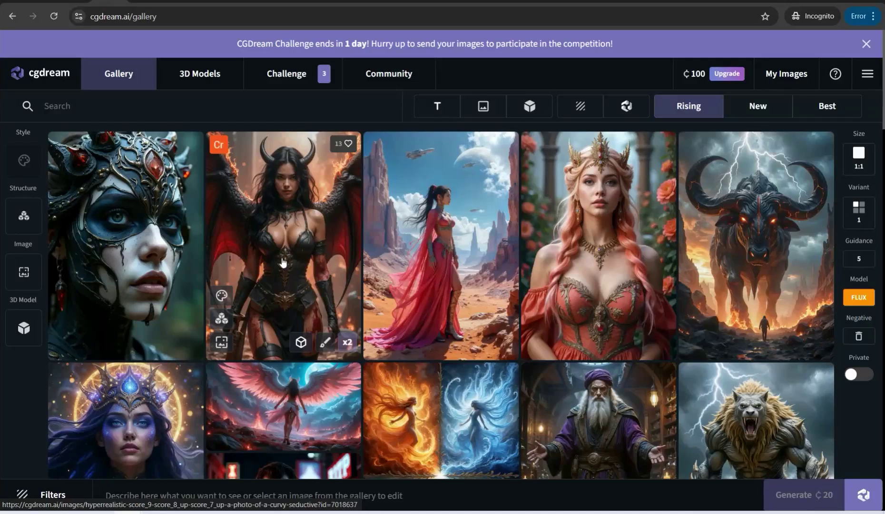
Type 'a joker plays with cars among devils' into CGDream's bottom prompt bar
scroll(294, 253, "down", 1)
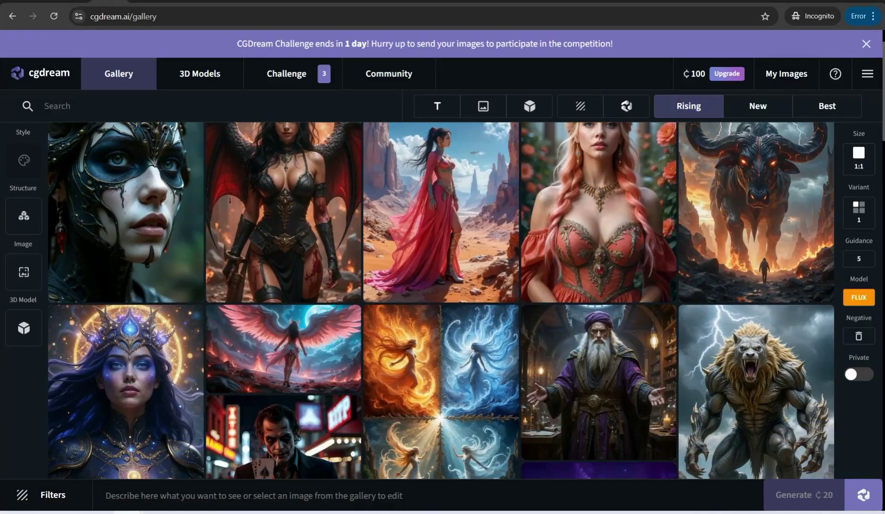
left_click(103, 494)
type("a joker plays with cars among")
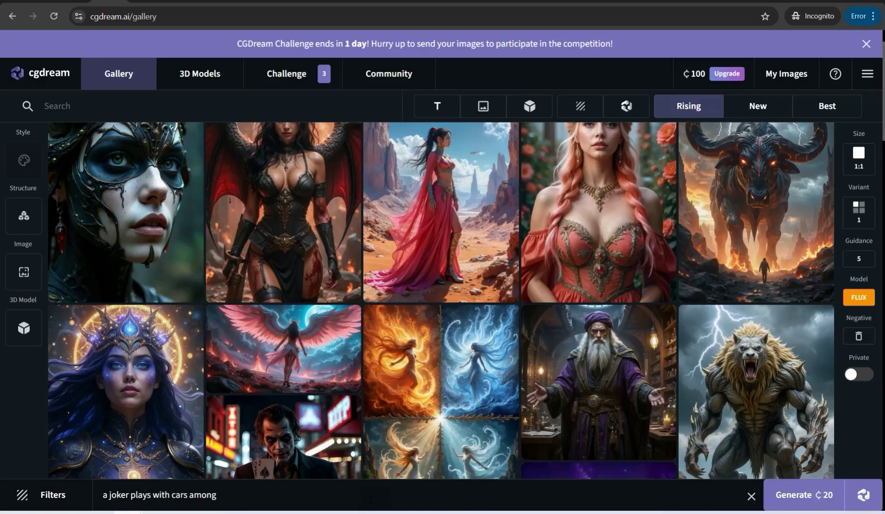
type(" devils")
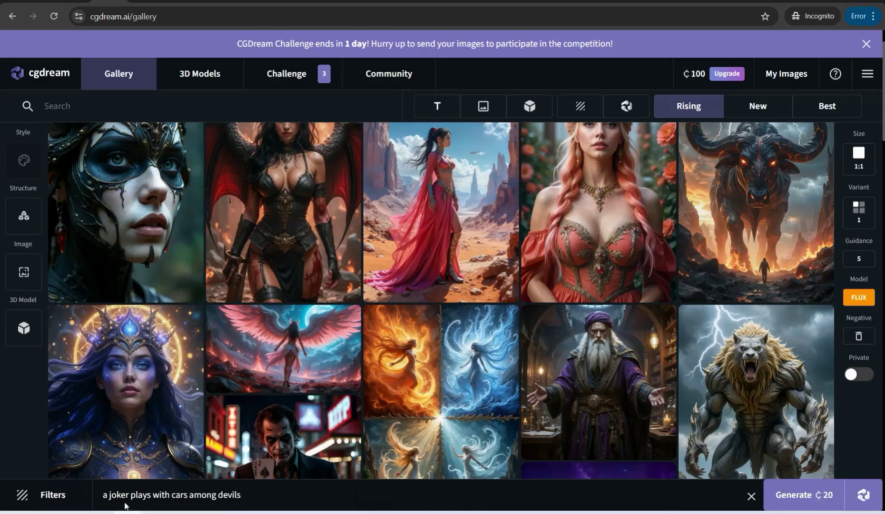
Add the Horror, Demon, Evil Character, Character and Action filters, then close the filter panel
left_click(46, 502)
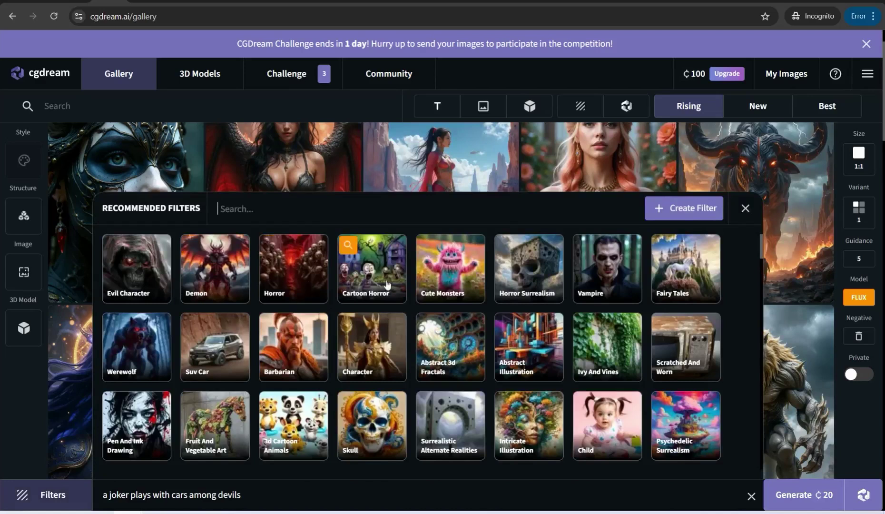
left_click(292, 277)
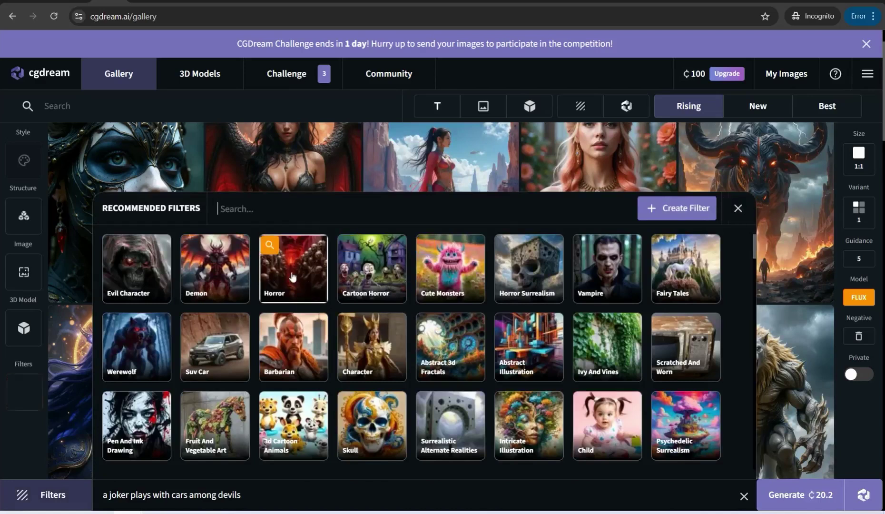
left_click(229, 271)
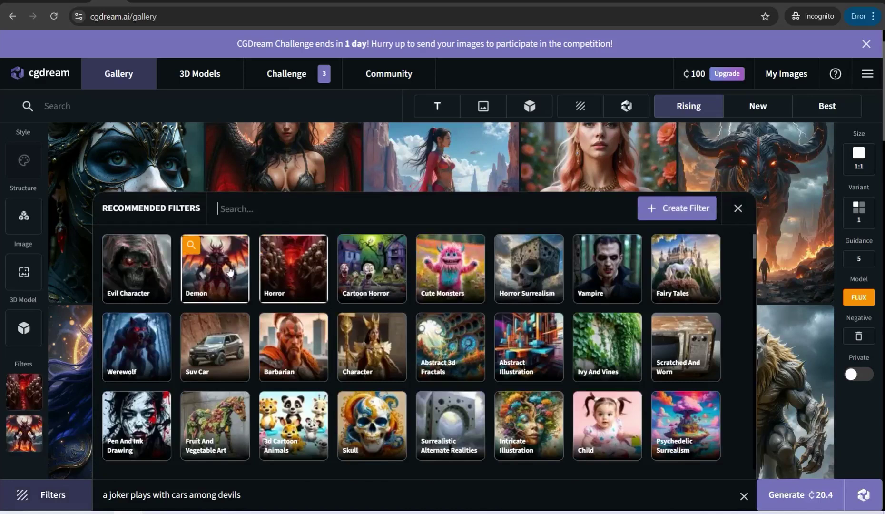
left_click(143, 283)
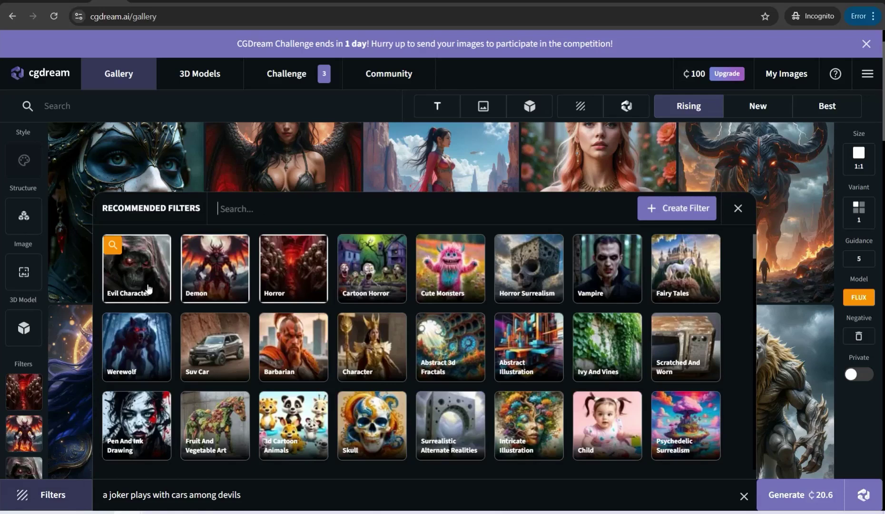
scroll(281, 367, "down", 1)
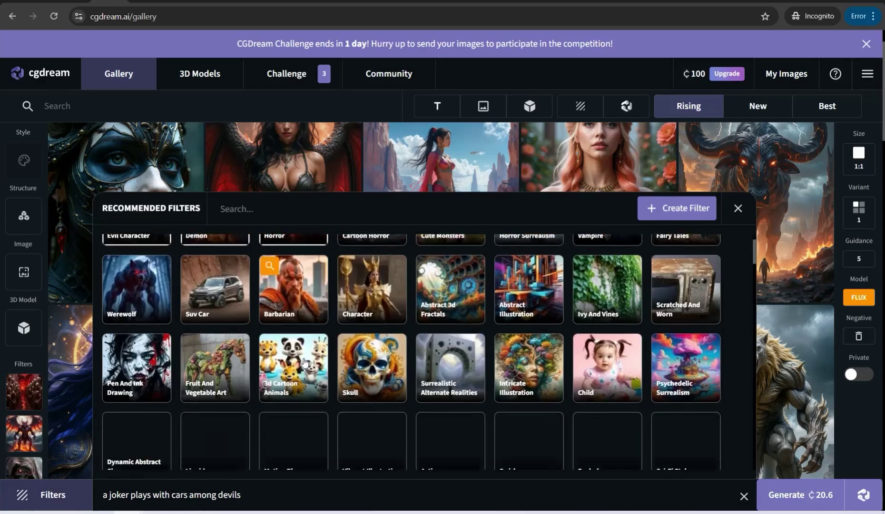
left_click(379, 300)
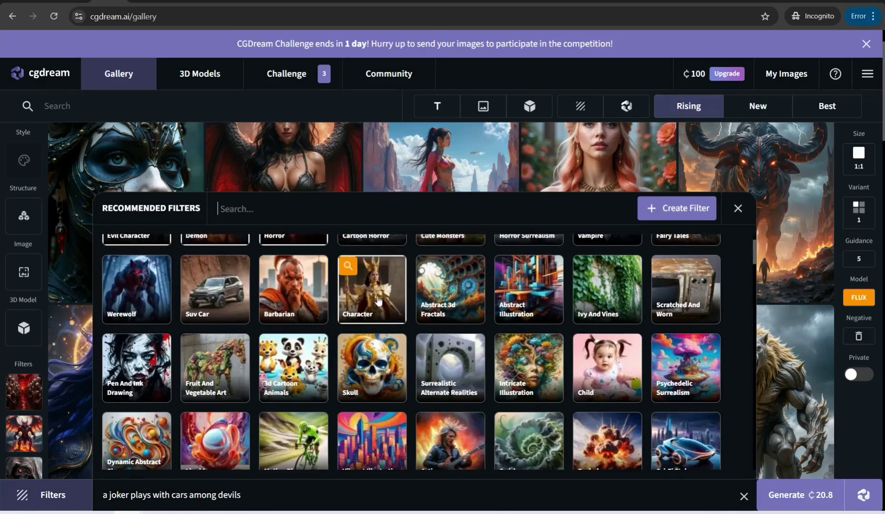
scroll(381, 328, "down", 1)
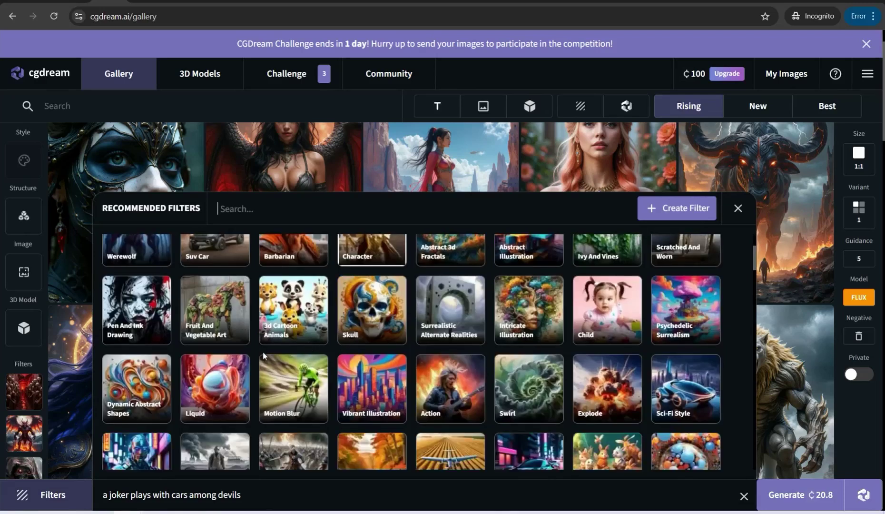
scroll(267, 354, "down", 1)
scroll(265, 357, "down", 1)
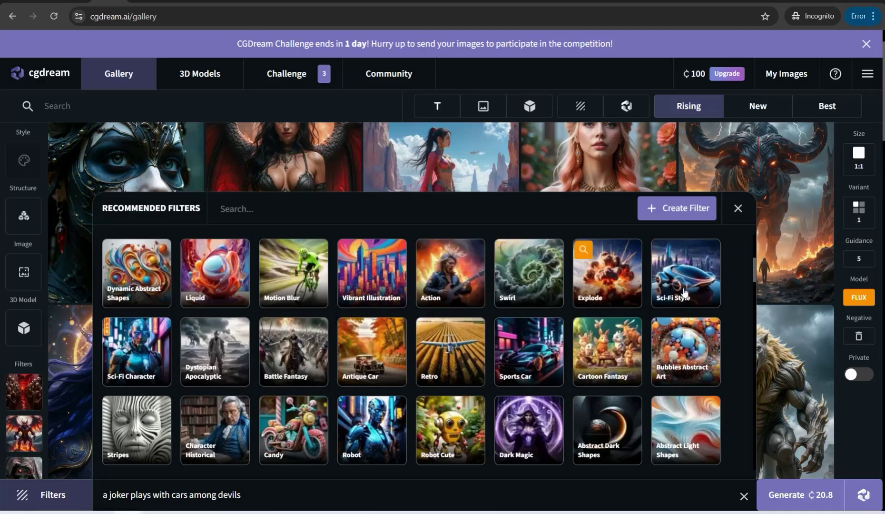
left_click(453, 284)
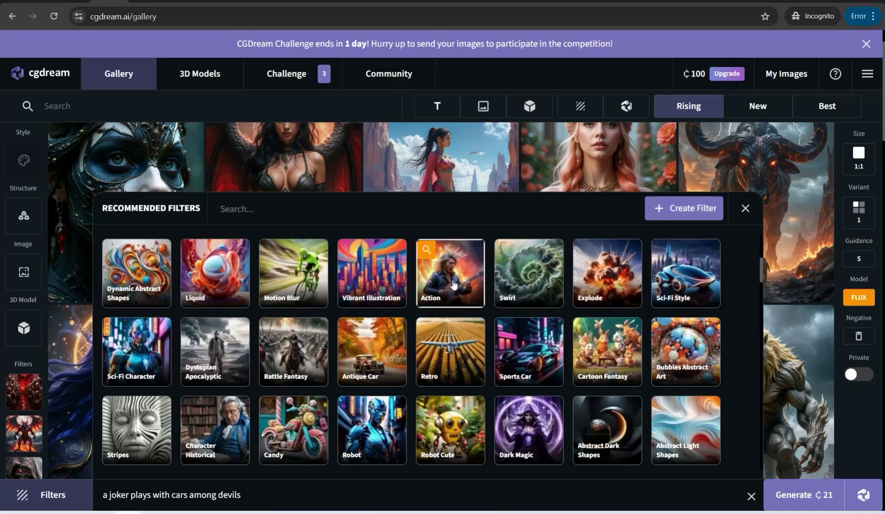
left_click(745, 210)
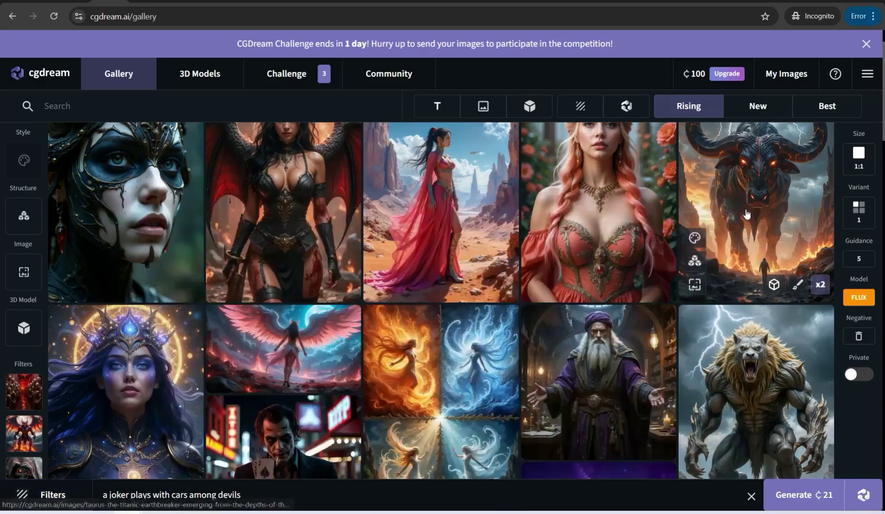
Generate the filtered joker-among-devils image in CGDream, then move to the Tensor.Art tab
left_click(828, 509)
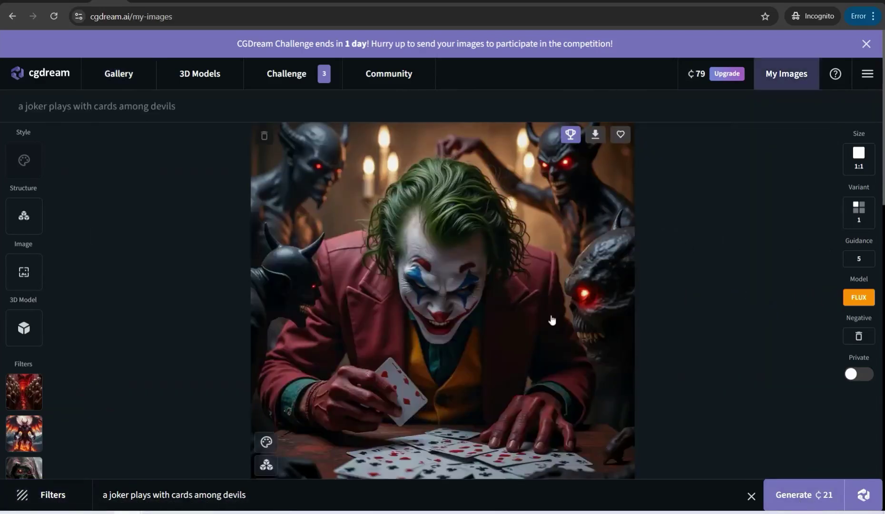
mouse_move(475, 170)
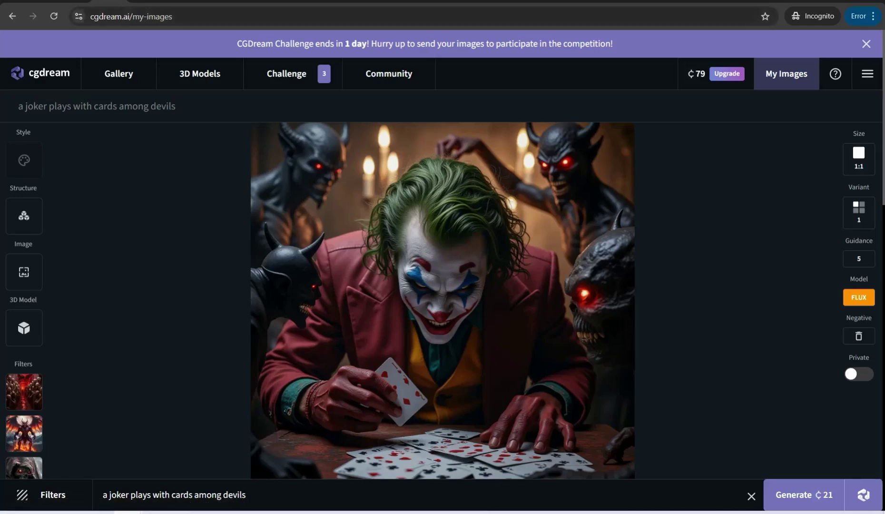
left_click(200, 2)
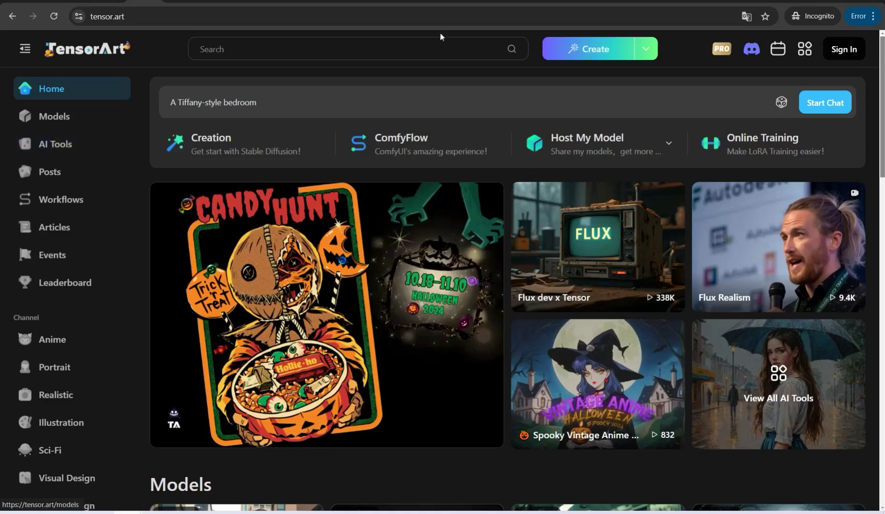
In Tensor.Art's Text2Img studio, enter the prompt 'a kojer fights with some demons'
mouse_move(612, 55)
left_click(580, 93)
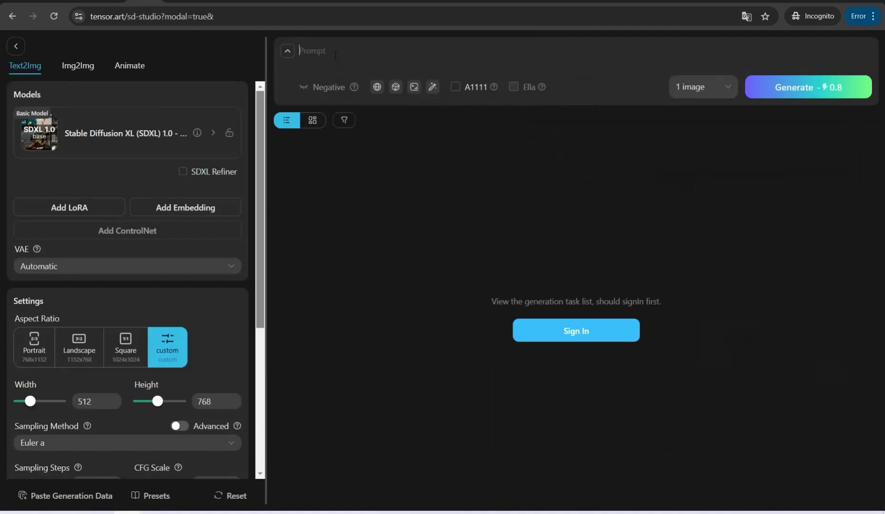
type("a kojer ")
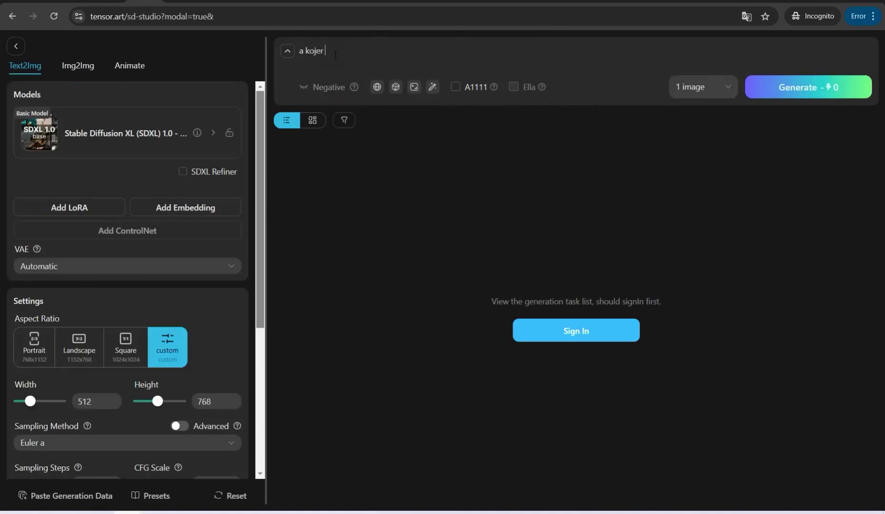
type("fights wi")
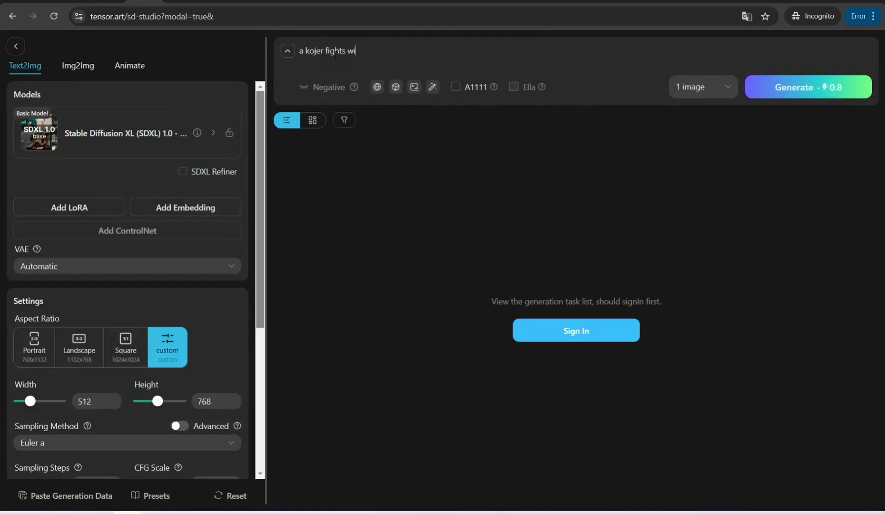
type("th some demons")
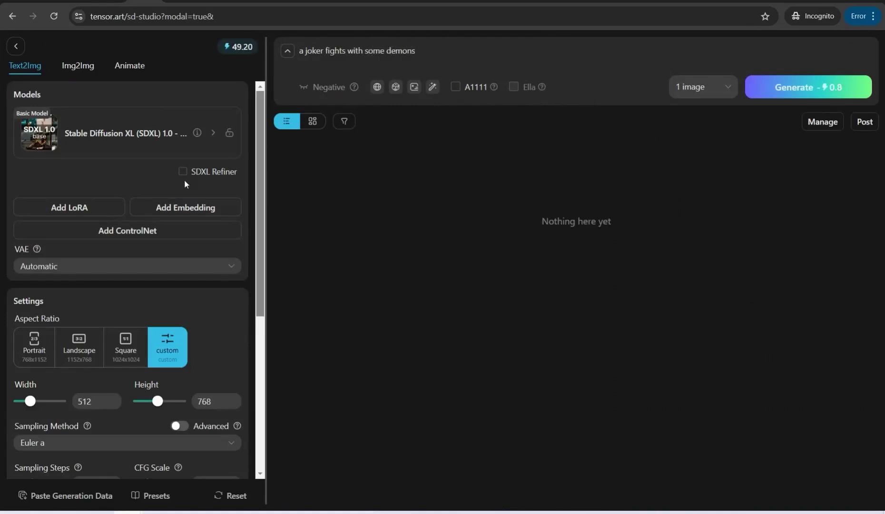
Switch the base model to Stable Diffusion 3 SD3 - medium
left_click(214, 138)
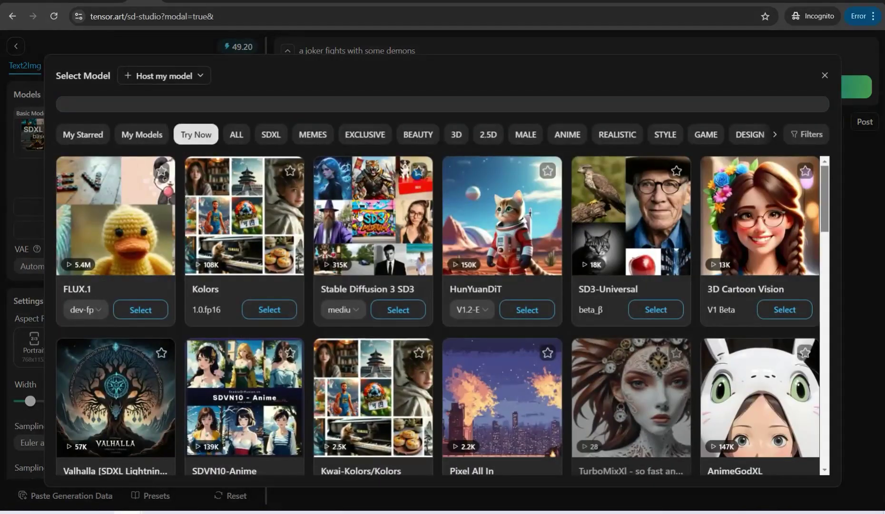
scroll(357, 222, "down", 2)
scroll(358, 222, "down", 3)
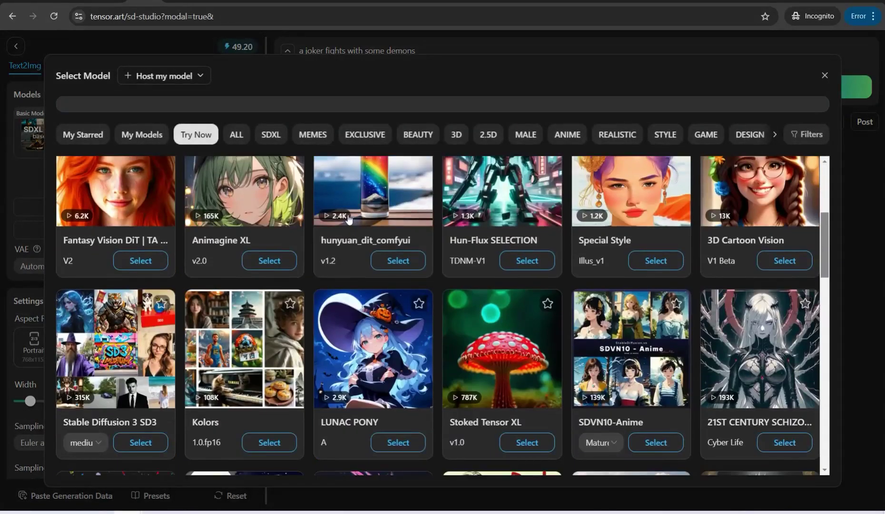
left_click(102, 325)
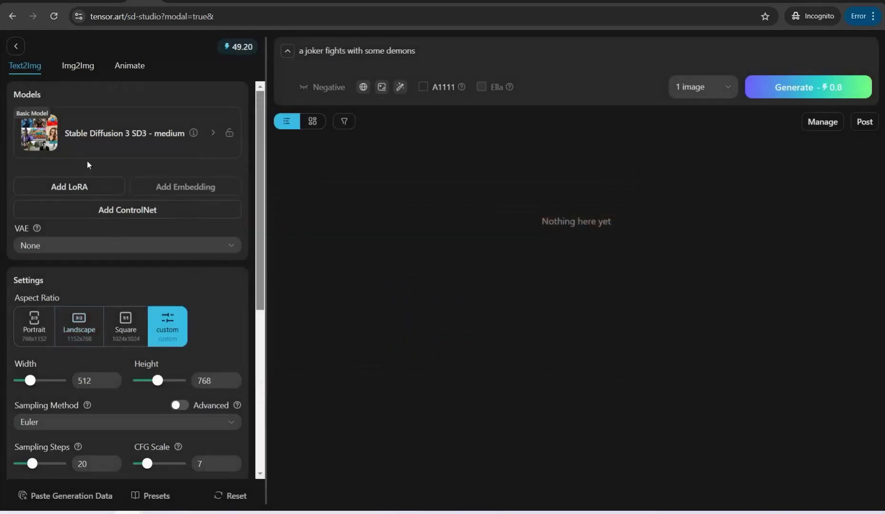
Set a Square aspect ratio and generate the joker-fighting-demons image
scroll(134, 299, "down", 2)
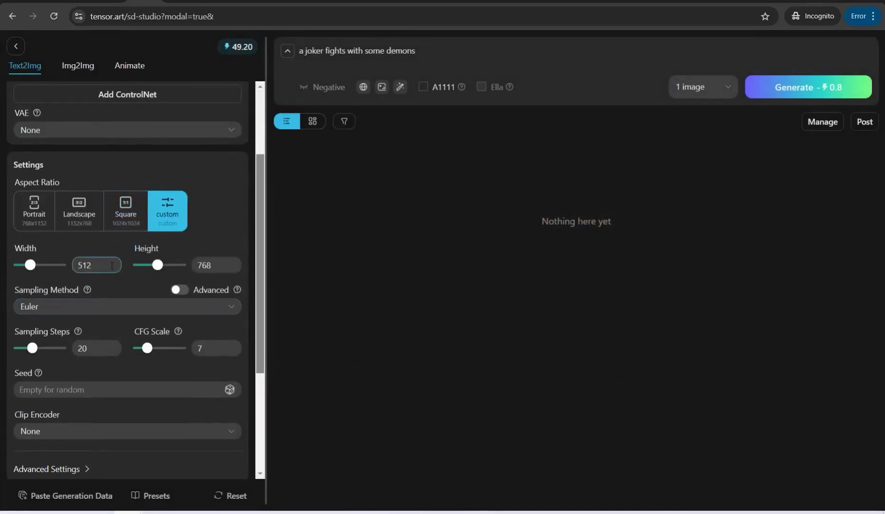
left_click(126, 215)
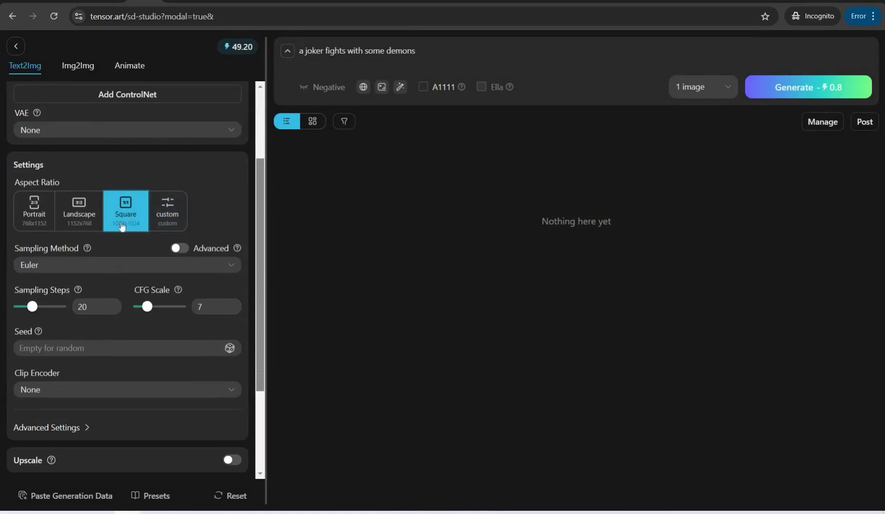
scroll(128, 307, "down", 3)
scroll(239, 340, "up", 5)
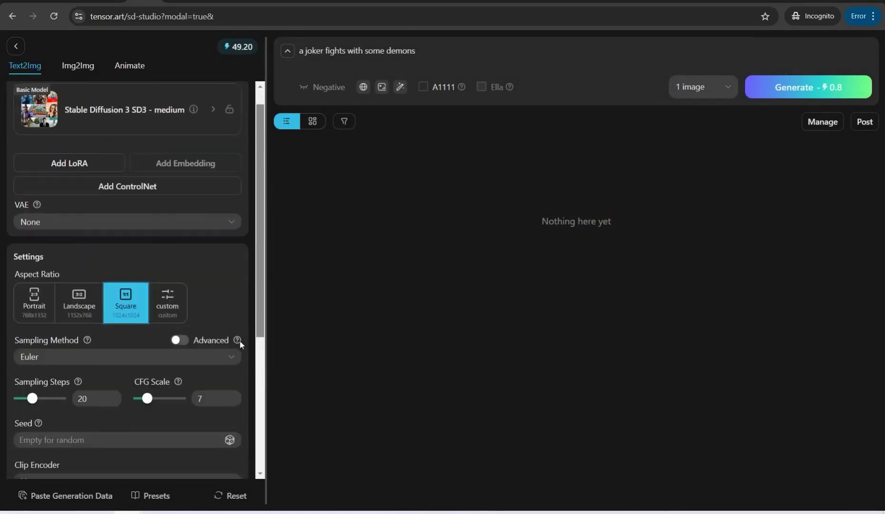
left_click(799, 90)
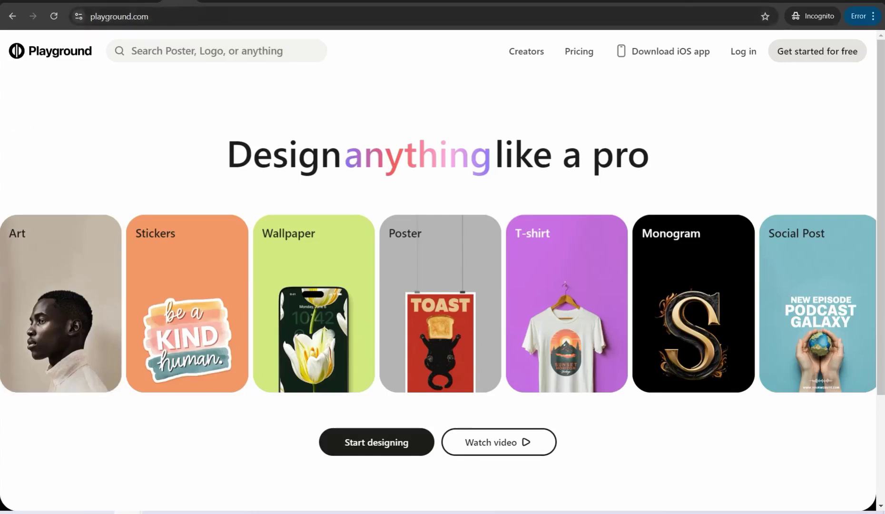
Switch from the Playground homepage to the Dezgo Text-to-Image Flux tab
left_click(214, 2)
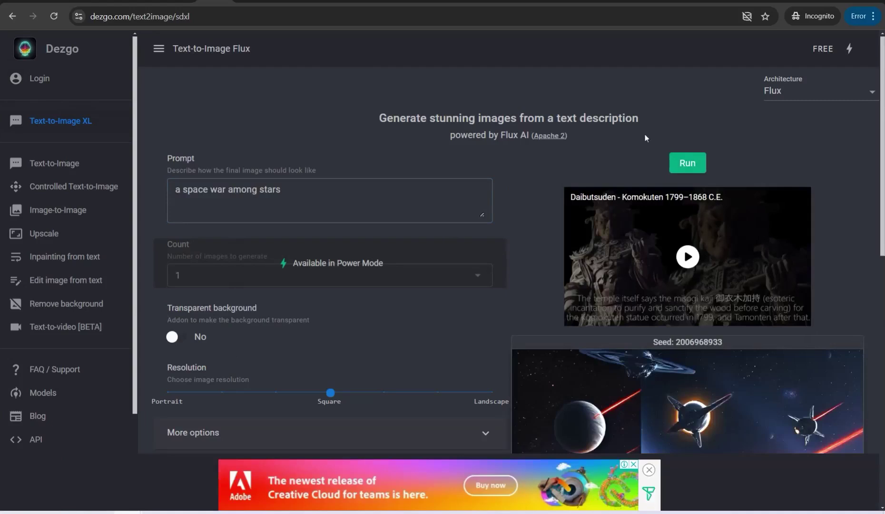
Look over Dezgo's generated space-war image, then move to the Leonardo.Ai tab
scroll(636, 349, "down", 2)
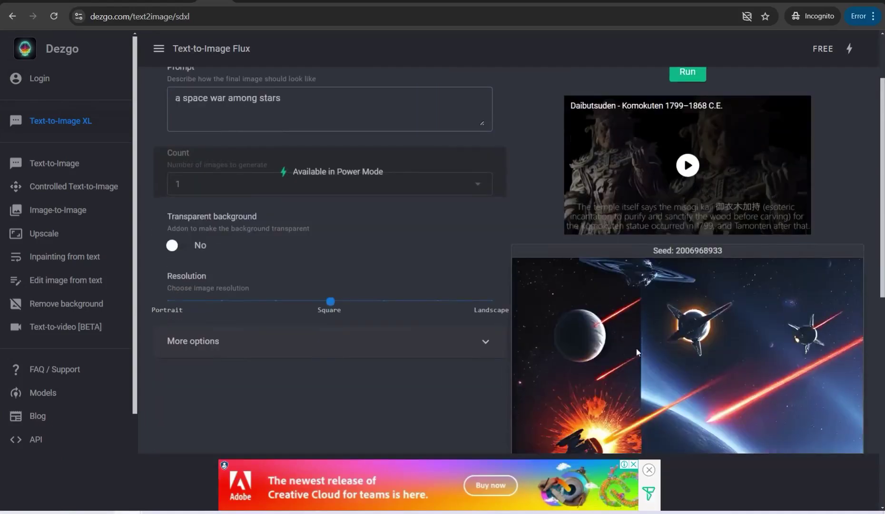
scroll(637, 349, "down", 3)
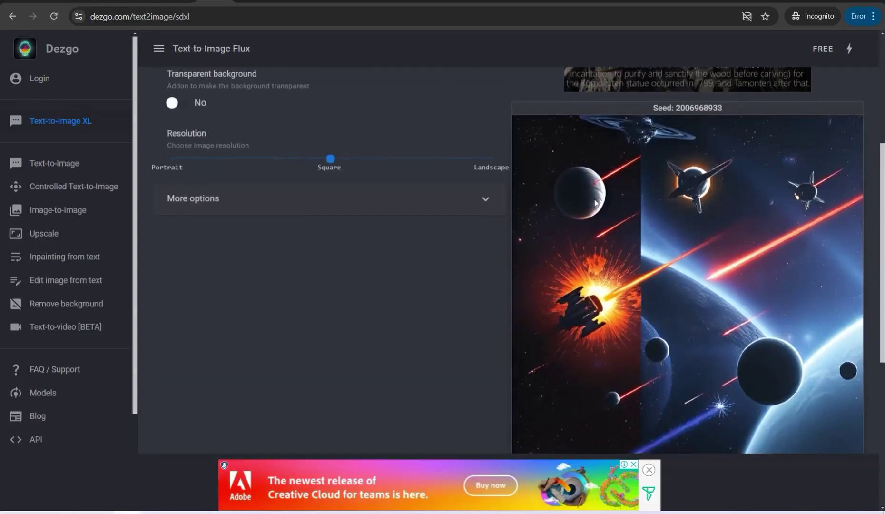
scroll(621, 188, "down", 1)
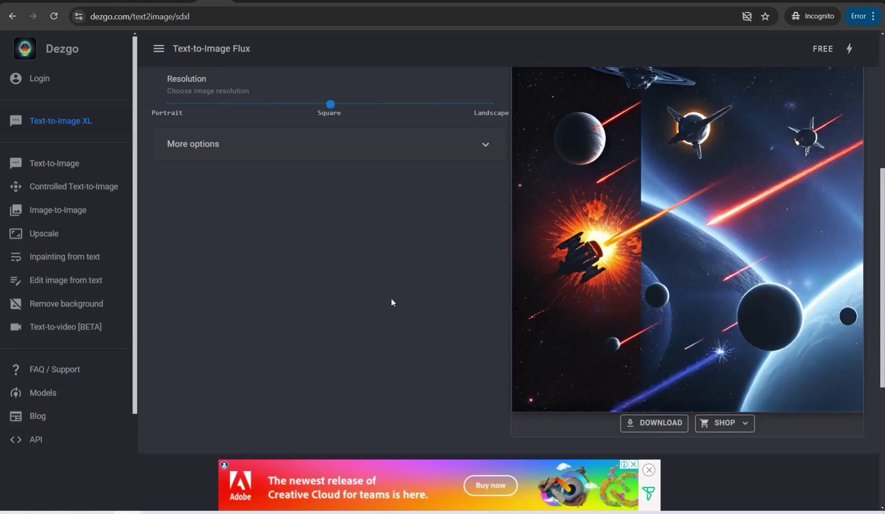
left_click(190, 1)
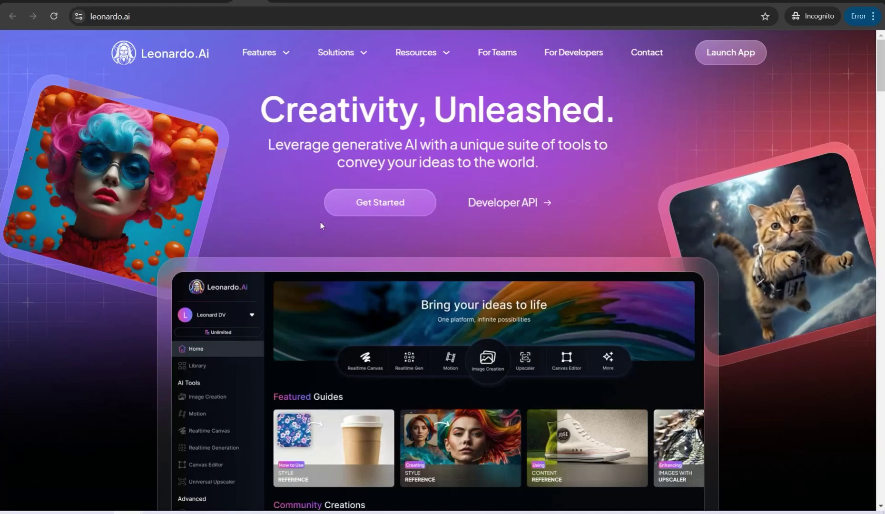
Switch to the Ideogram tab showing its explore feed with the 'What will you create?' box
key("ctrl+Tab")
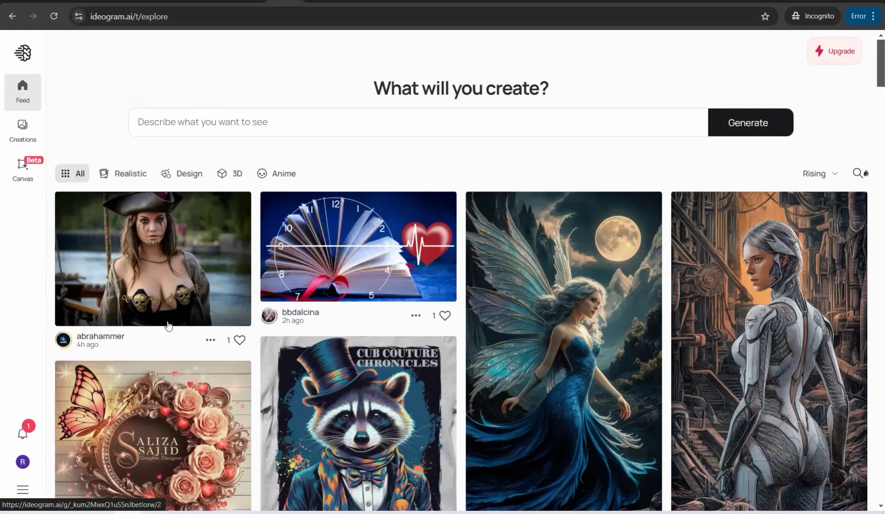
Browse the Ideogram community image feed, then switch to the Deep Dream Generator tab
scroll(168, 326, "down", 3)
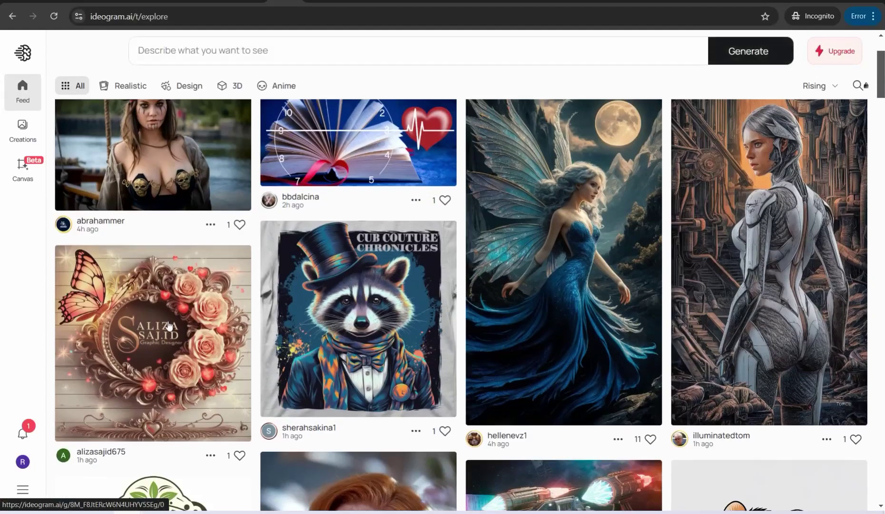
scroll(168, 326, "down", 1)
scroll(158, 89, "up", 3)
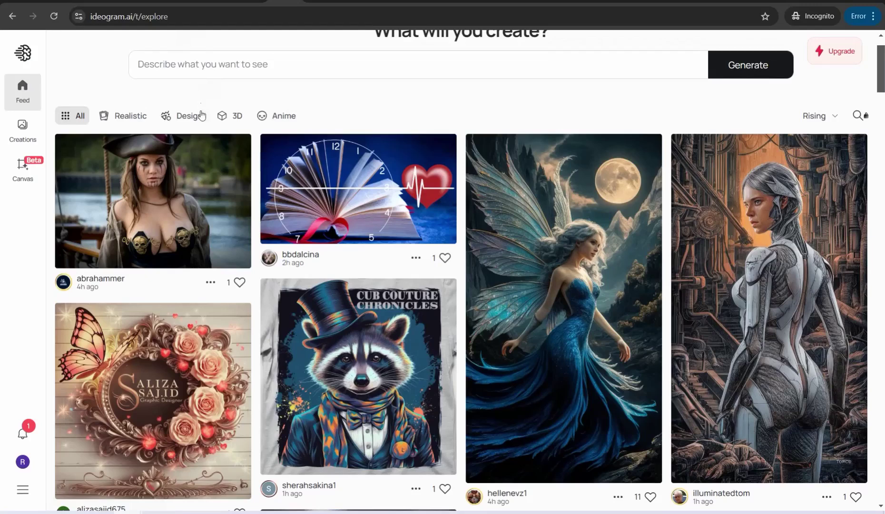
scroll(183, 266, "down", 9)
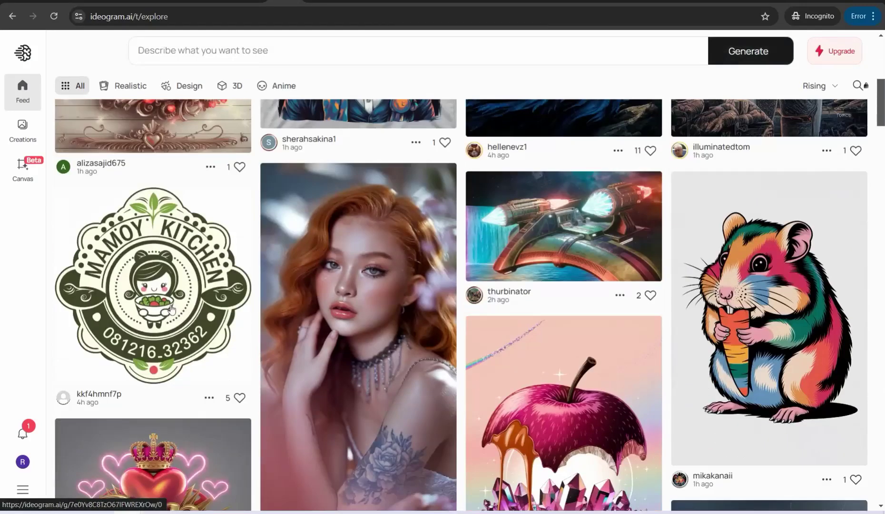
scroll(162, 265, "down", 6)
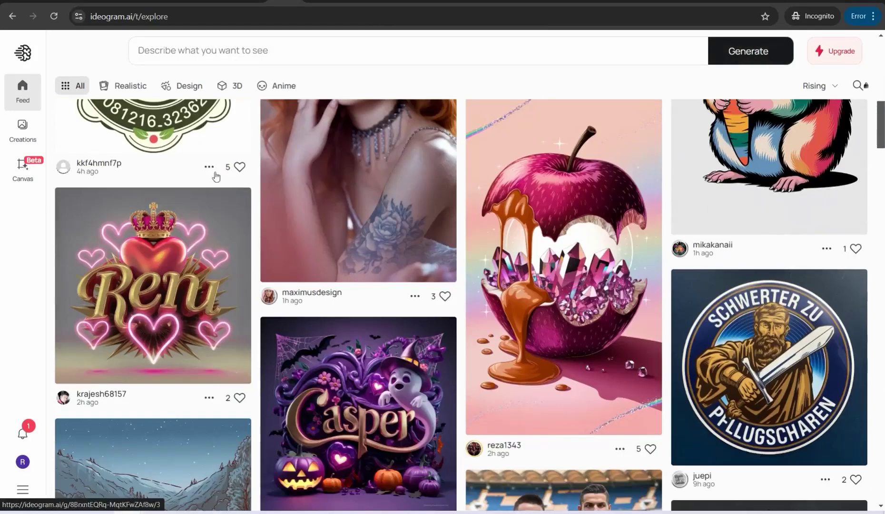
scroll(256, 237, "up", 3)
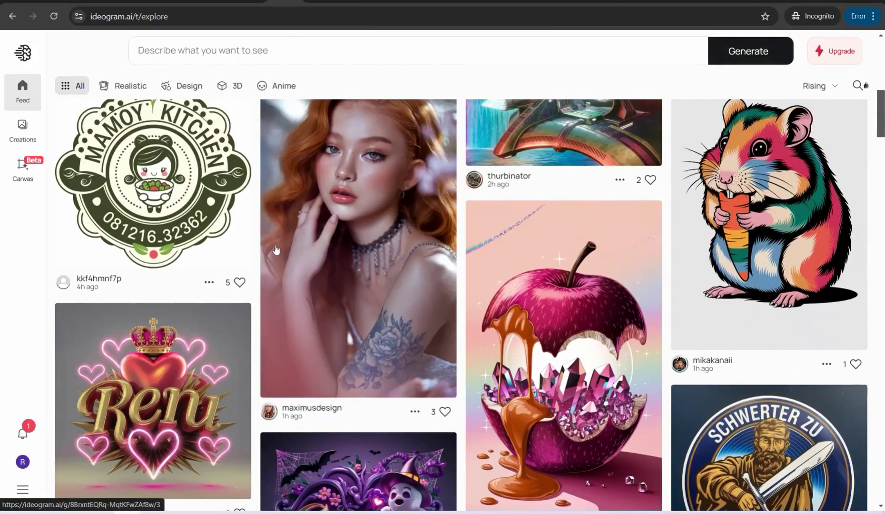
left_click(319, 2)
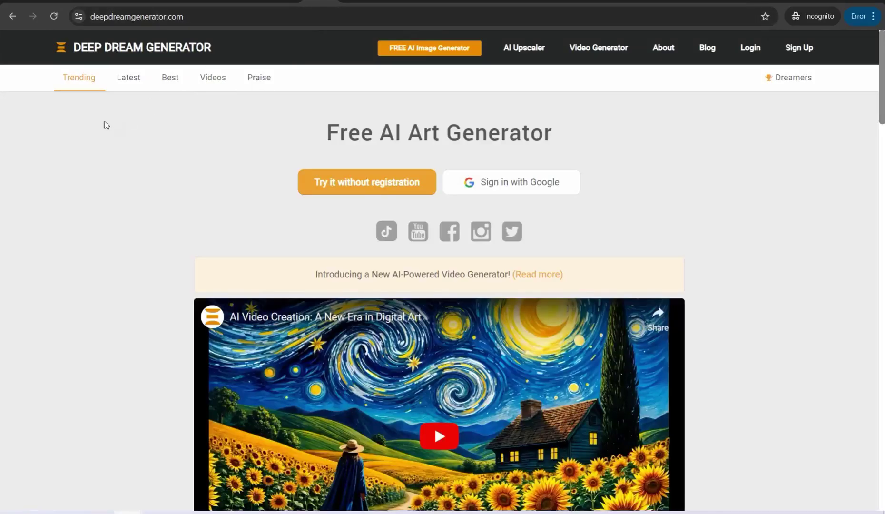
Scroll down through Deep Dream Generator's Trending feed of community images
scroll(160, 202, "down", 10)
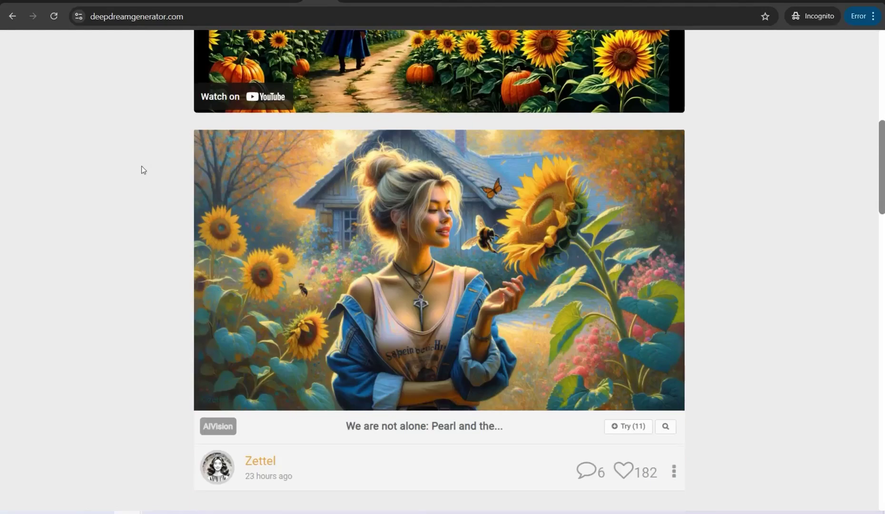
scroll(143, 171, "down", 20)
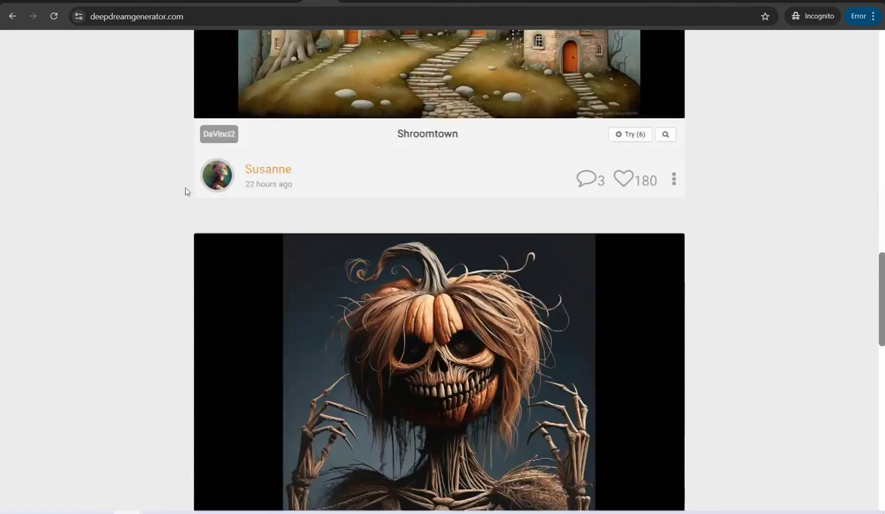
scroll(187, 196, "down", 17)
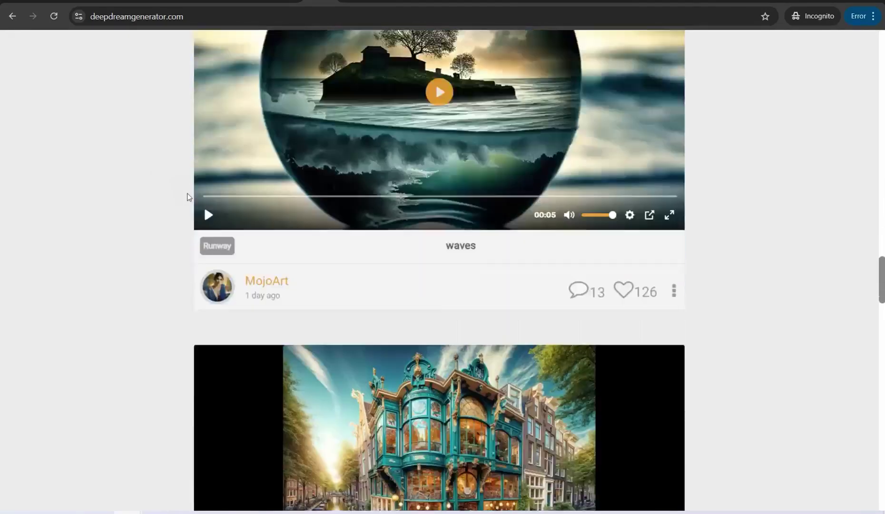
scroll(189, 196, "down", 12)
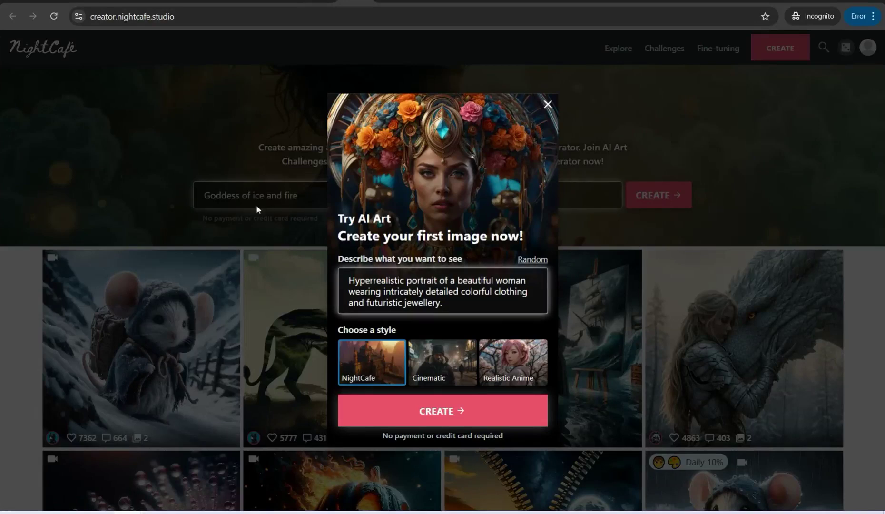
Generate a Cinematic-style image of a maximalist New York penthouse with a skyline view
left_click(532, 260)
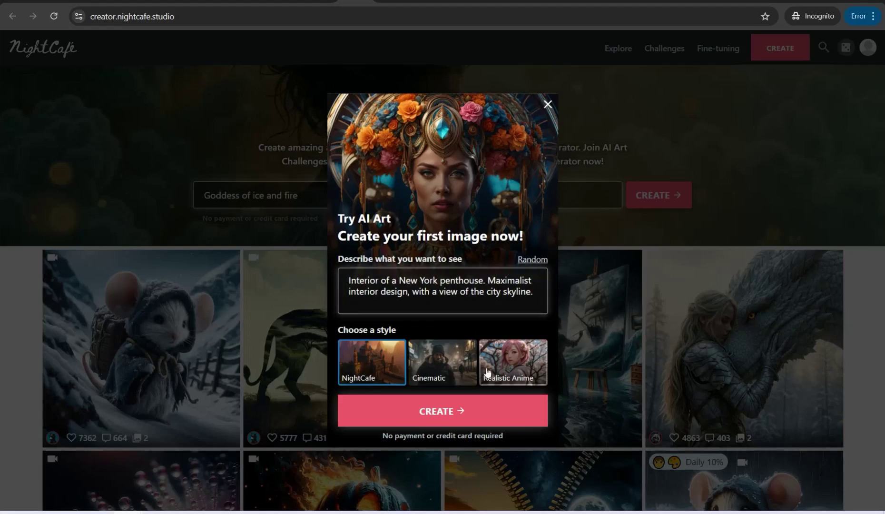
left_click(459, 371)
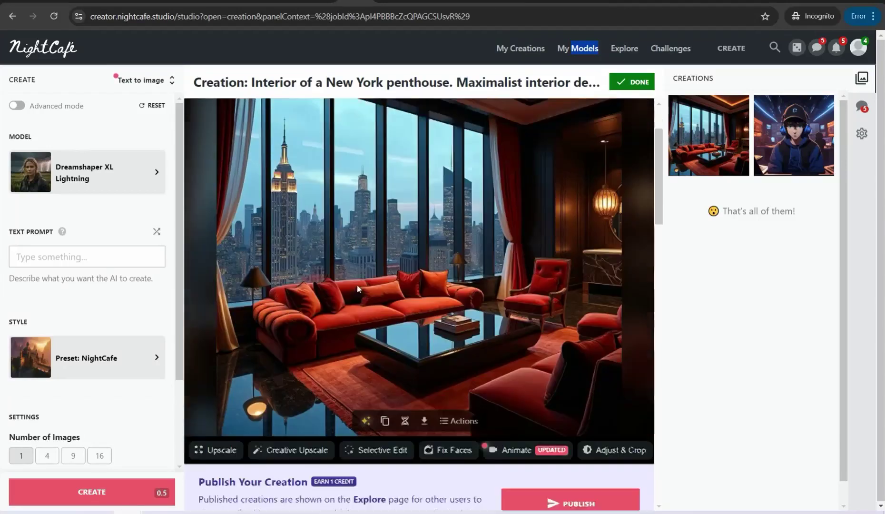
scroll(383, 285, "down", 1)
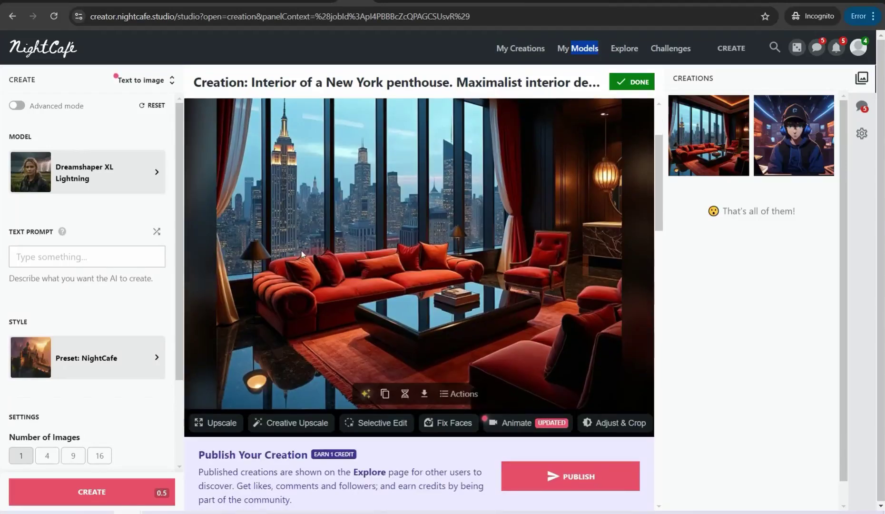
scroll(300, 250, "up", 1)
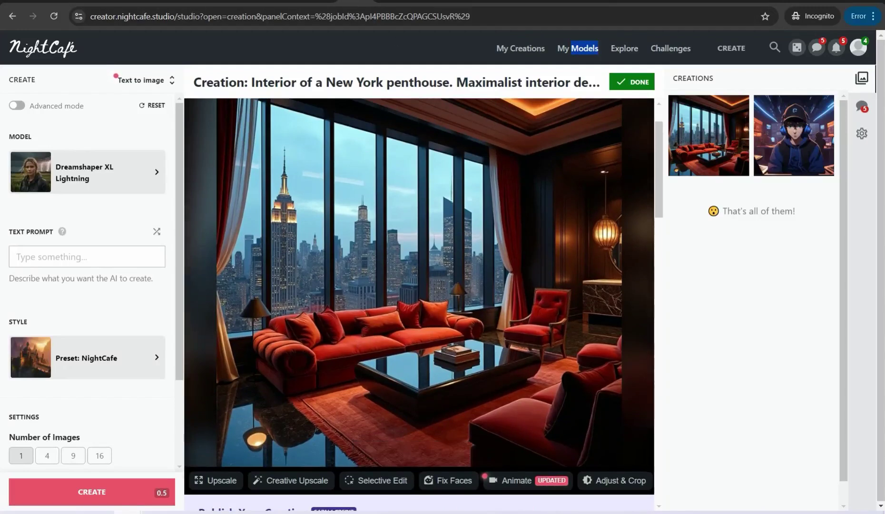
key("ctrl+Tab")
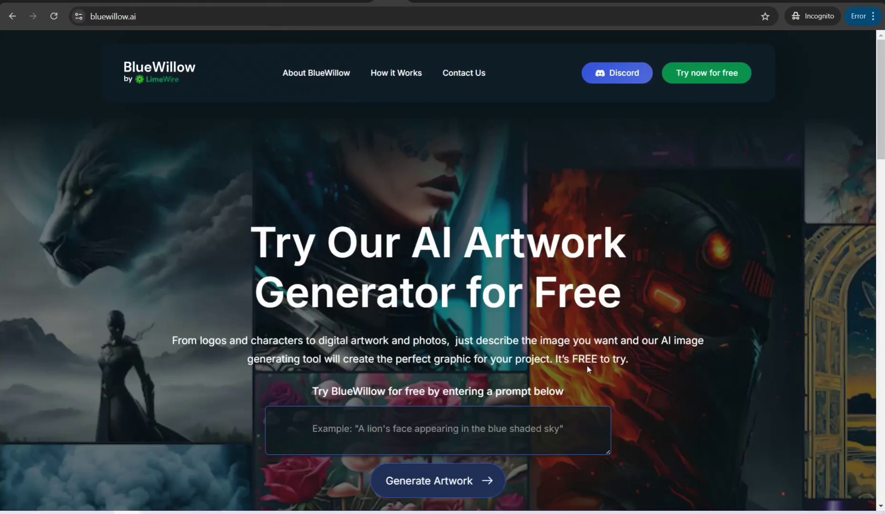
Move past LimeWire's Create Image page to the Artguru AI Art Generator tab
key("ctrl+Tab")
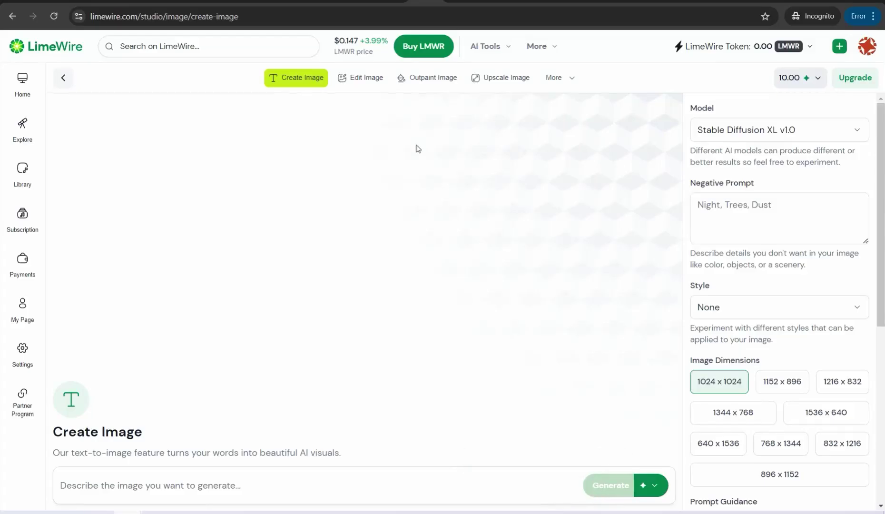
key("ctrl+Tab")
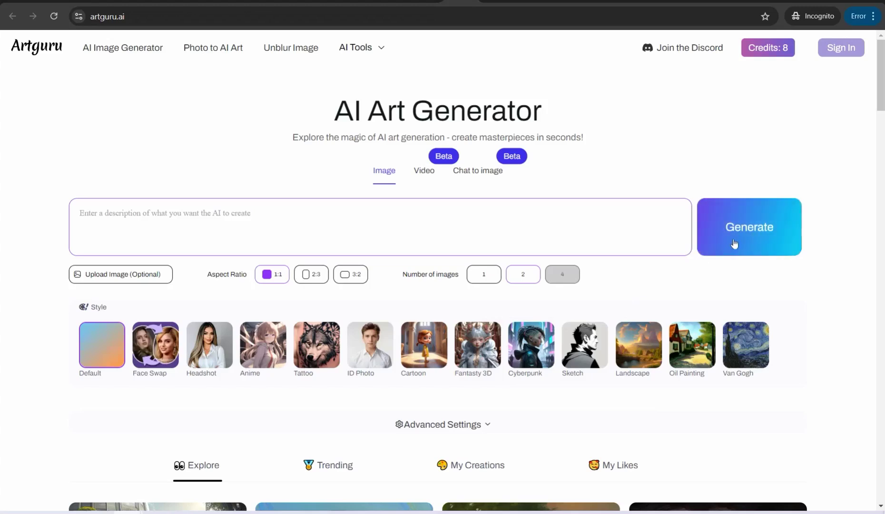
Scroll through Artguru's Explore gallery and back, then switch to the Aitubo Galleries tab
scroll(130, 200, "down", 7)
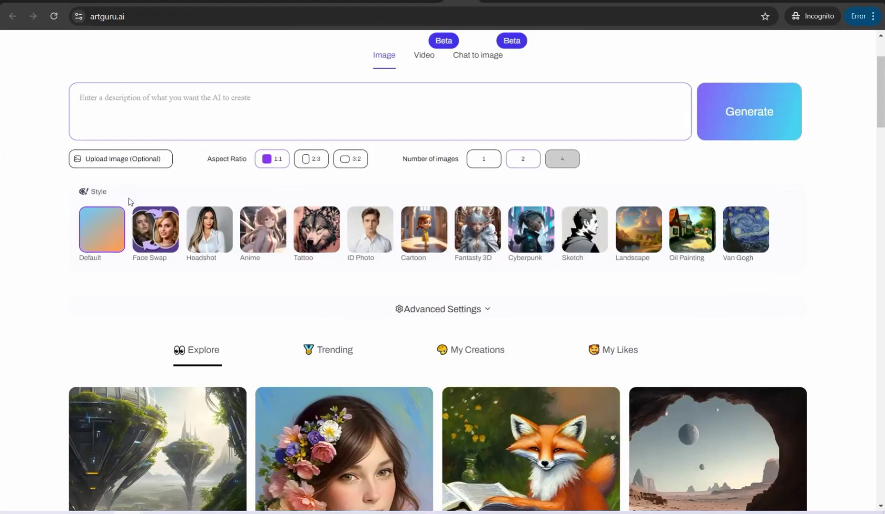
scroll(312, 279, "down", 10)
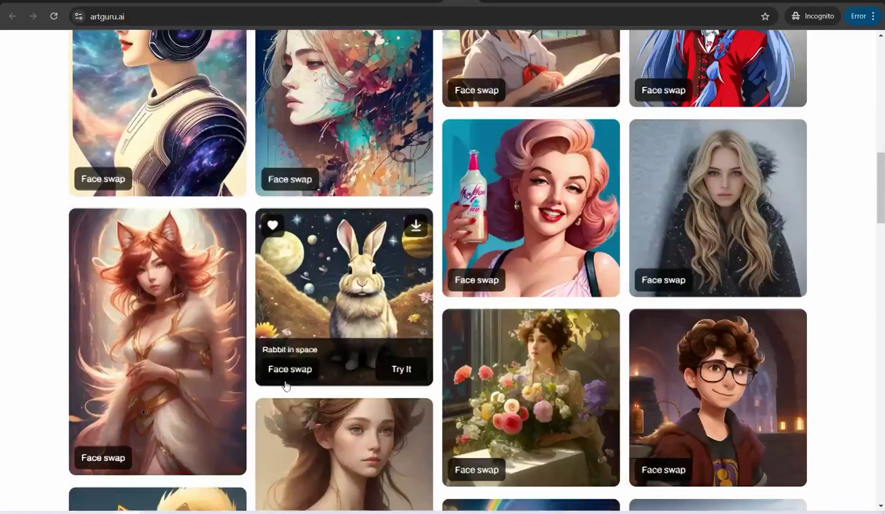
scroll(235, 328, "down", 6)
scroll(214, 323, "up", 20)
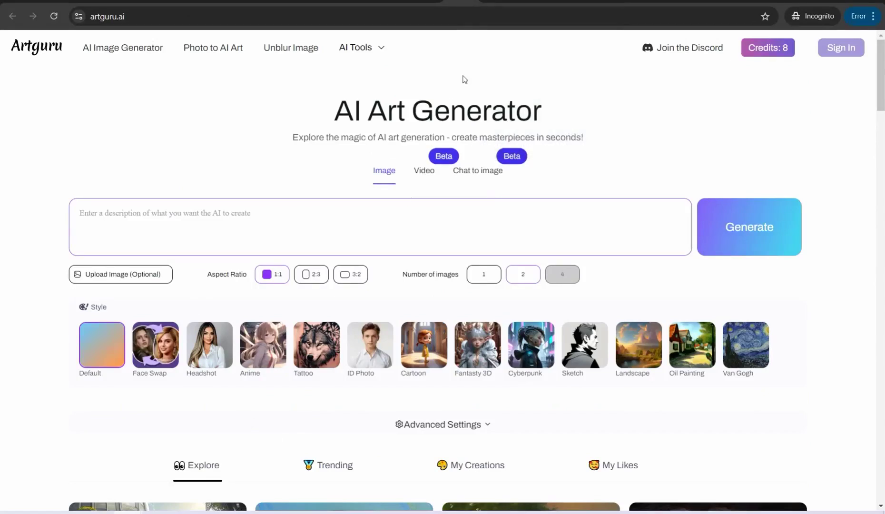
left_click(495, 1)
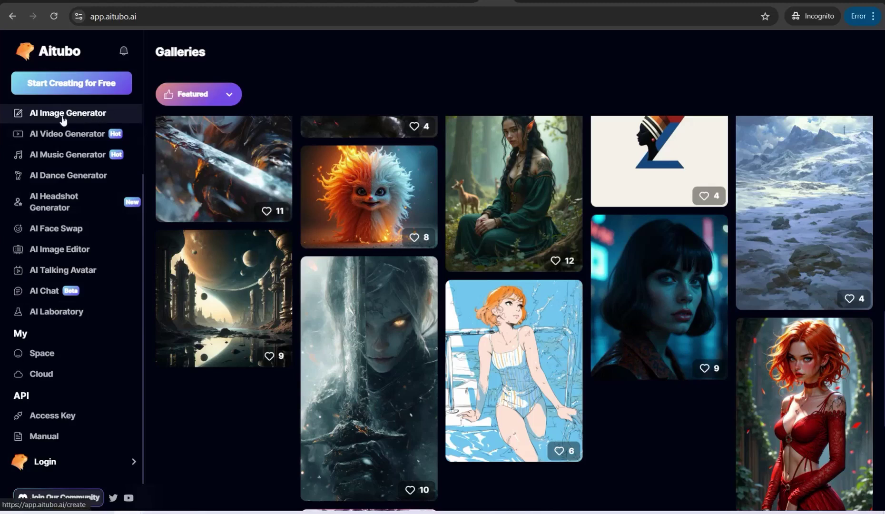
Look over the featured Aitubo gallery image cards
mouse_move(538, 425)
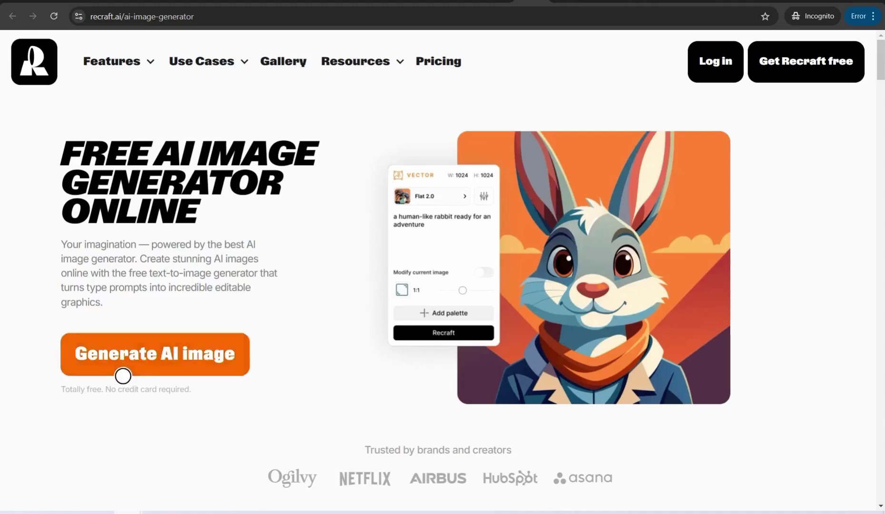
Start a new Recraft project containing a raster image frame
left_click(173, 371)
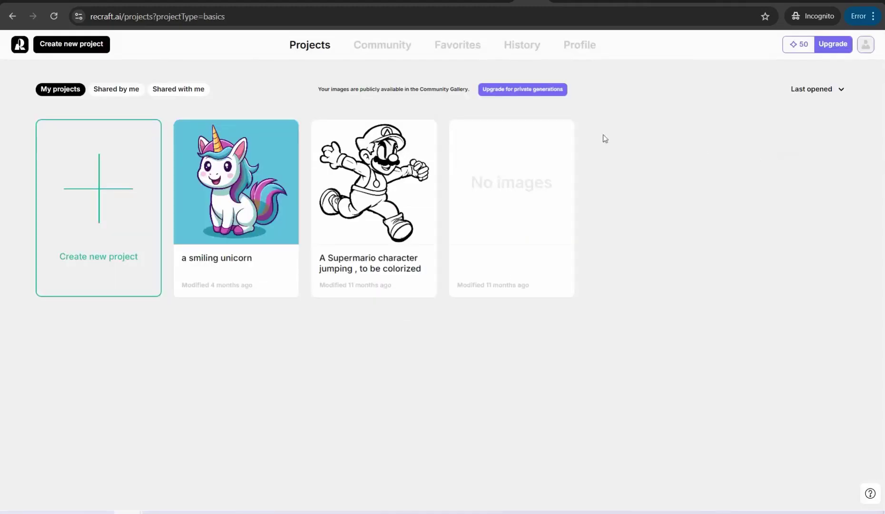
left_click(200, 227)
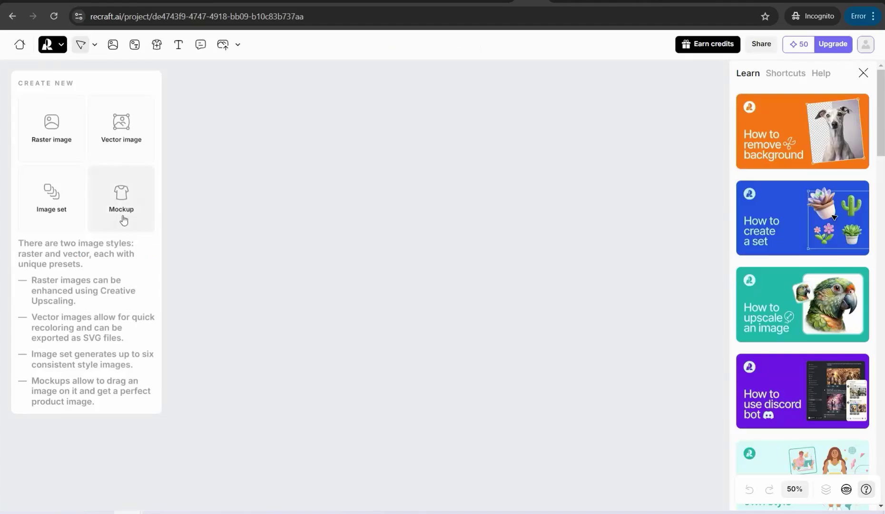
left_click(113, 45)
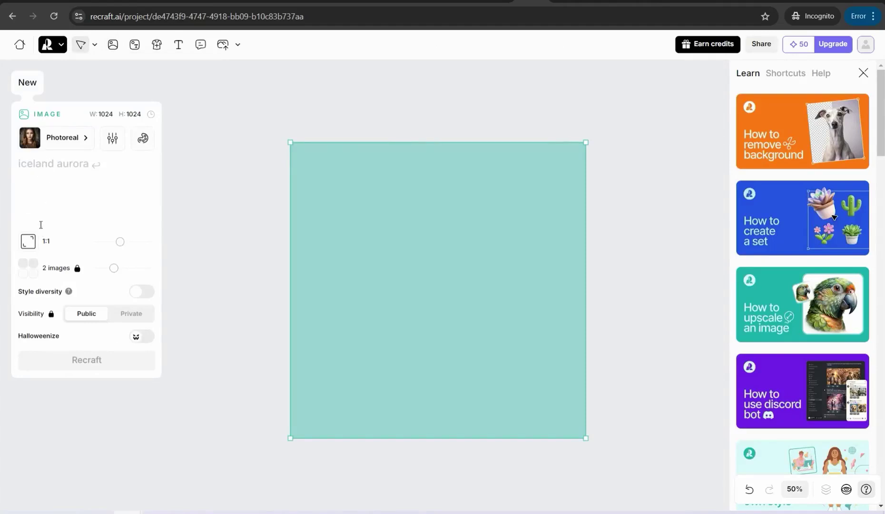
Generate Enterprise-style images from the prompt 'a natural view above california'
type("a natu")
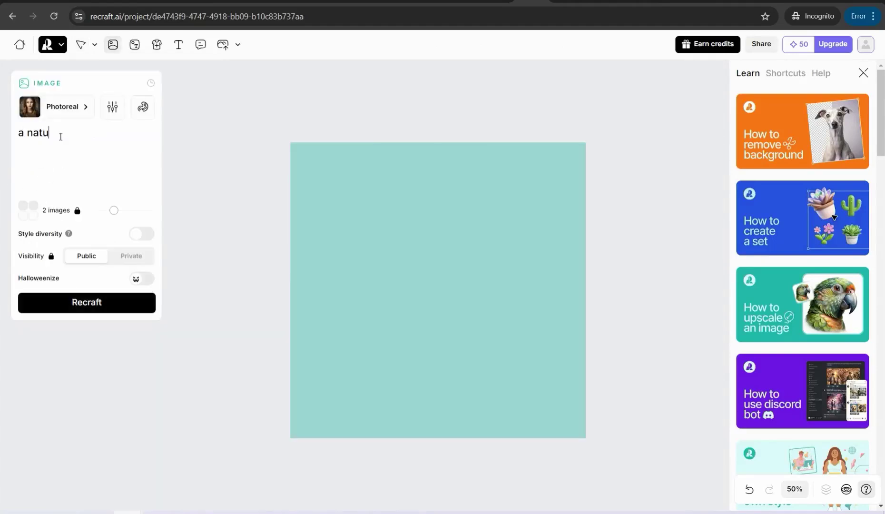
type("ral view above california")
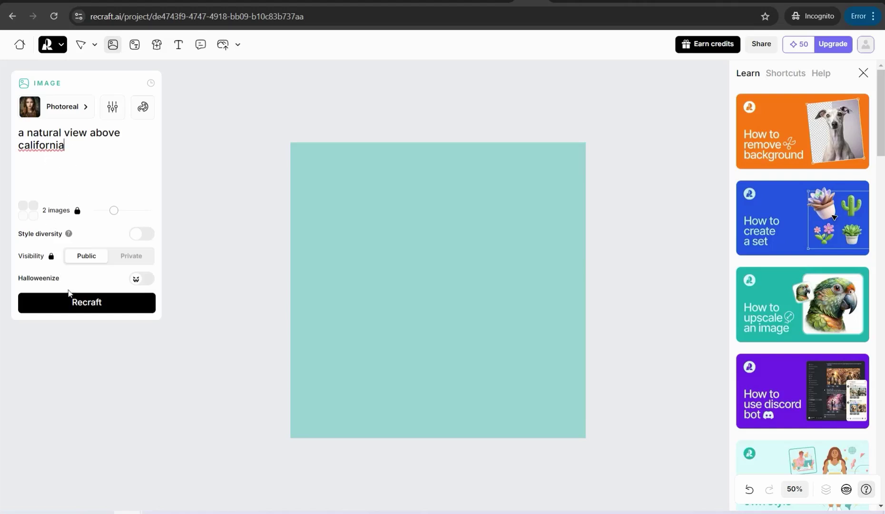
left_click(85, 108)
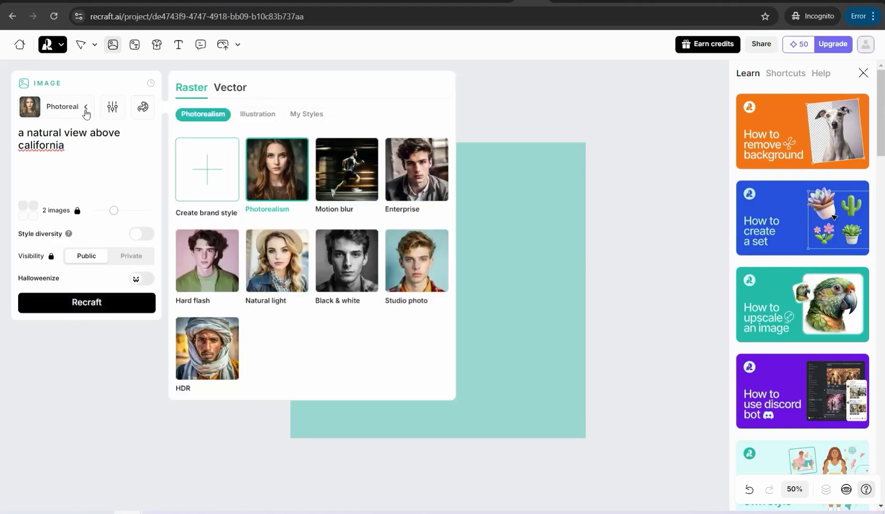
left_click(419, 182)
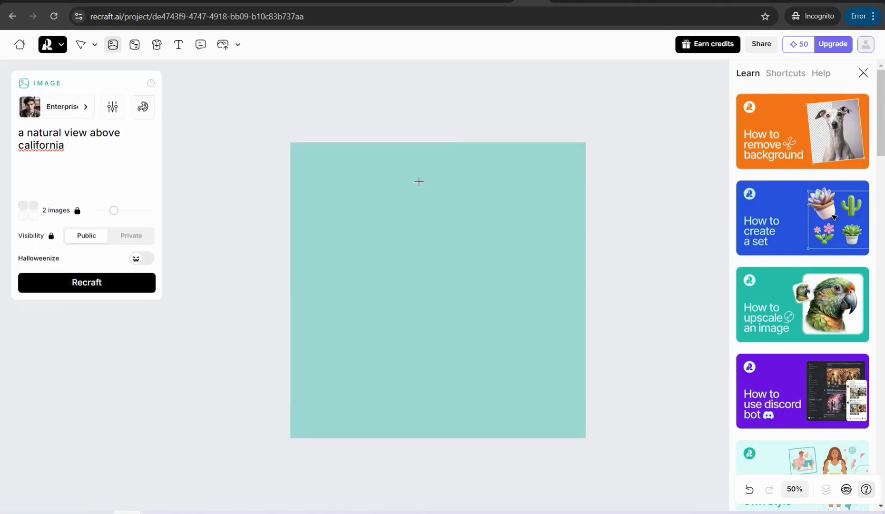
left_click(86, 285)
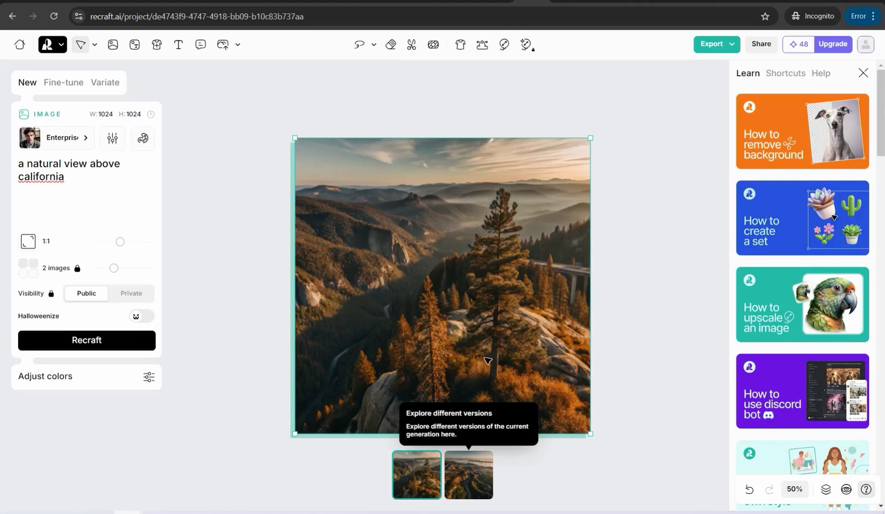
left_click(602, 2)
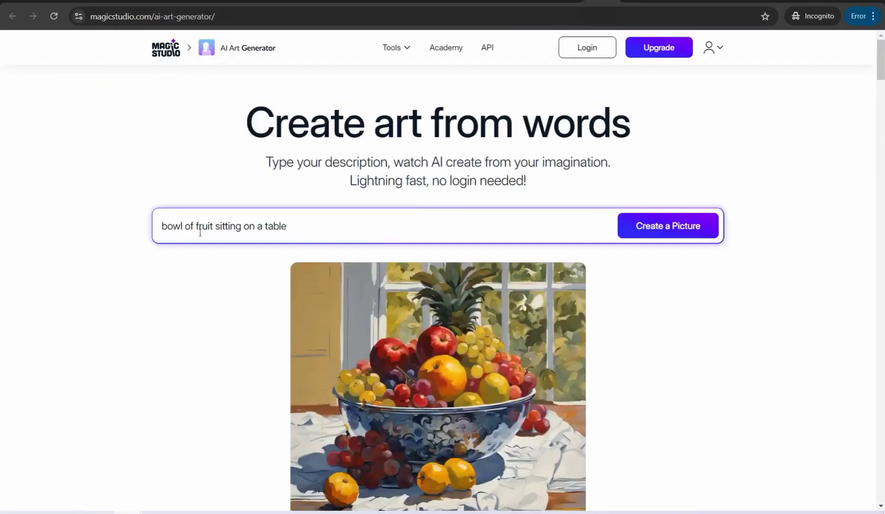
Scroll to view Magic Studio's generated fruit-bowl painting and its Refresh/Download buttons
scroll(251, 282, "down", 7)
scroll(246, 248, "up", 1)
scroll(246, 247, "up", 5)
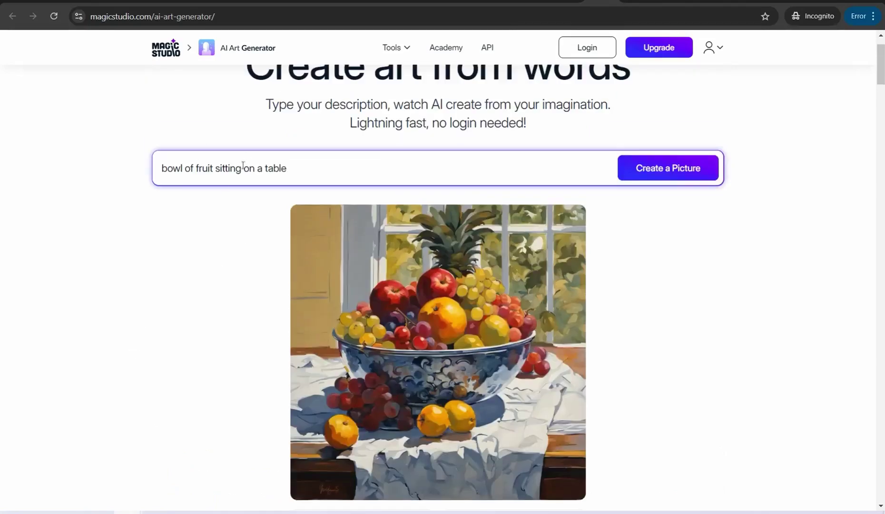
scroll(259, 185, "down", 1)
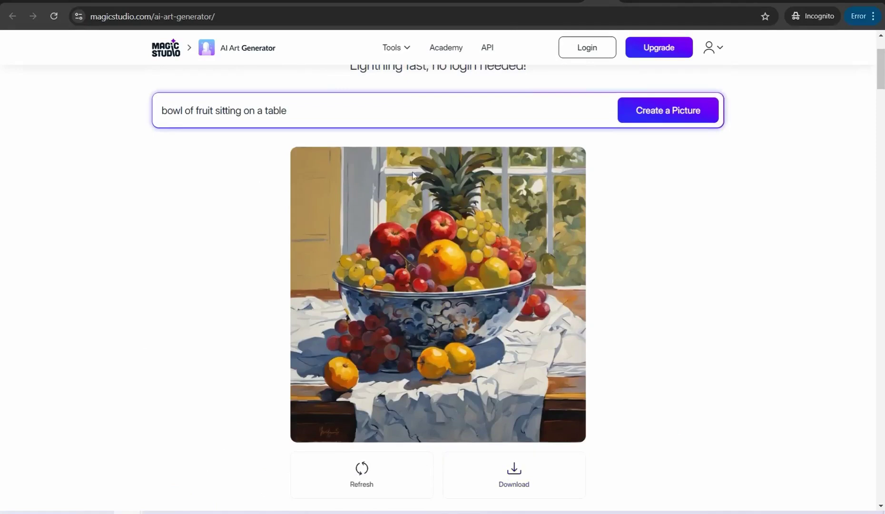
key("ctrl+Tab")
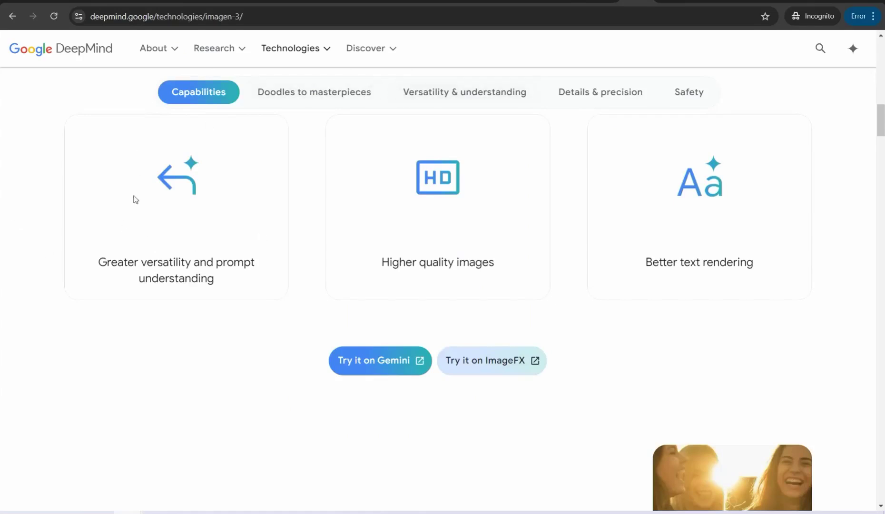
Open the Gemini app to try Imagen 3, then go to the Flux AI Image Generator tab
left_click(681, 2)
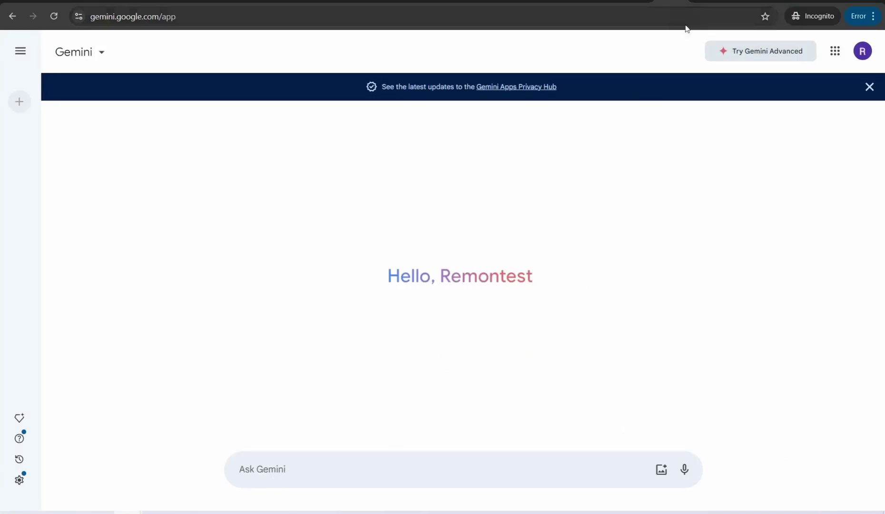
left_click(705, 1)
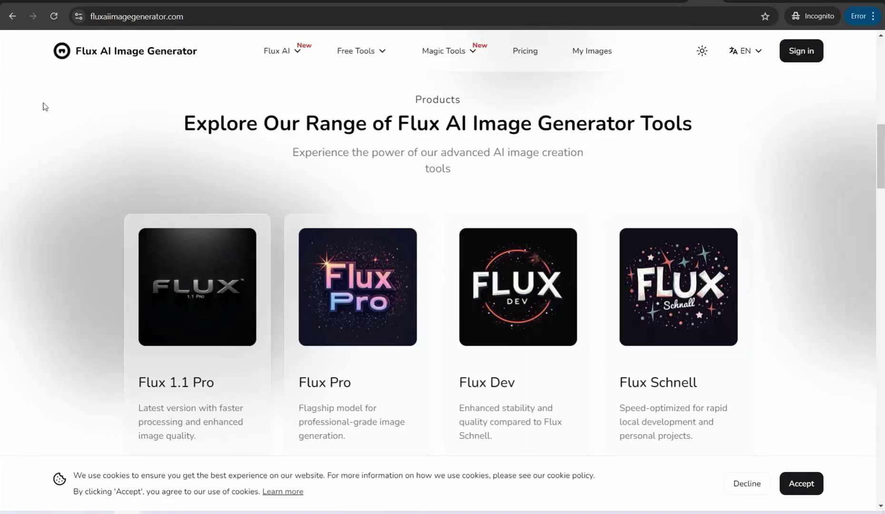